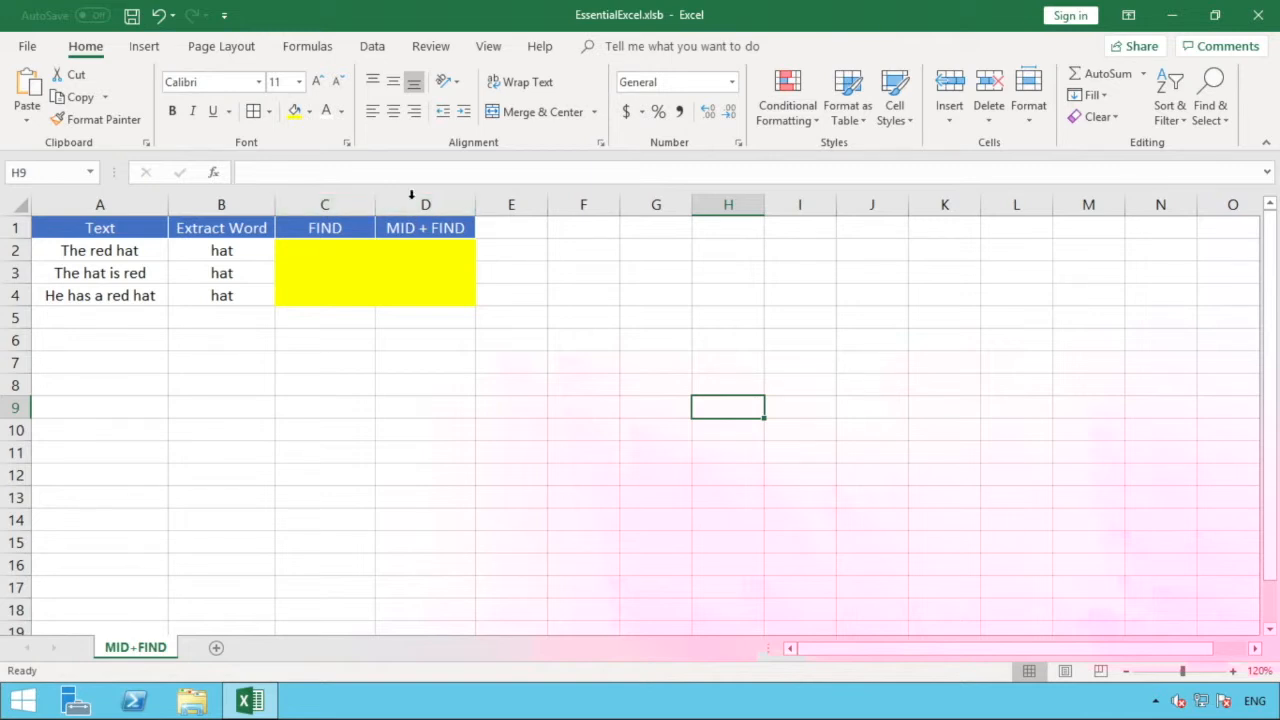
left_click(329, 202)
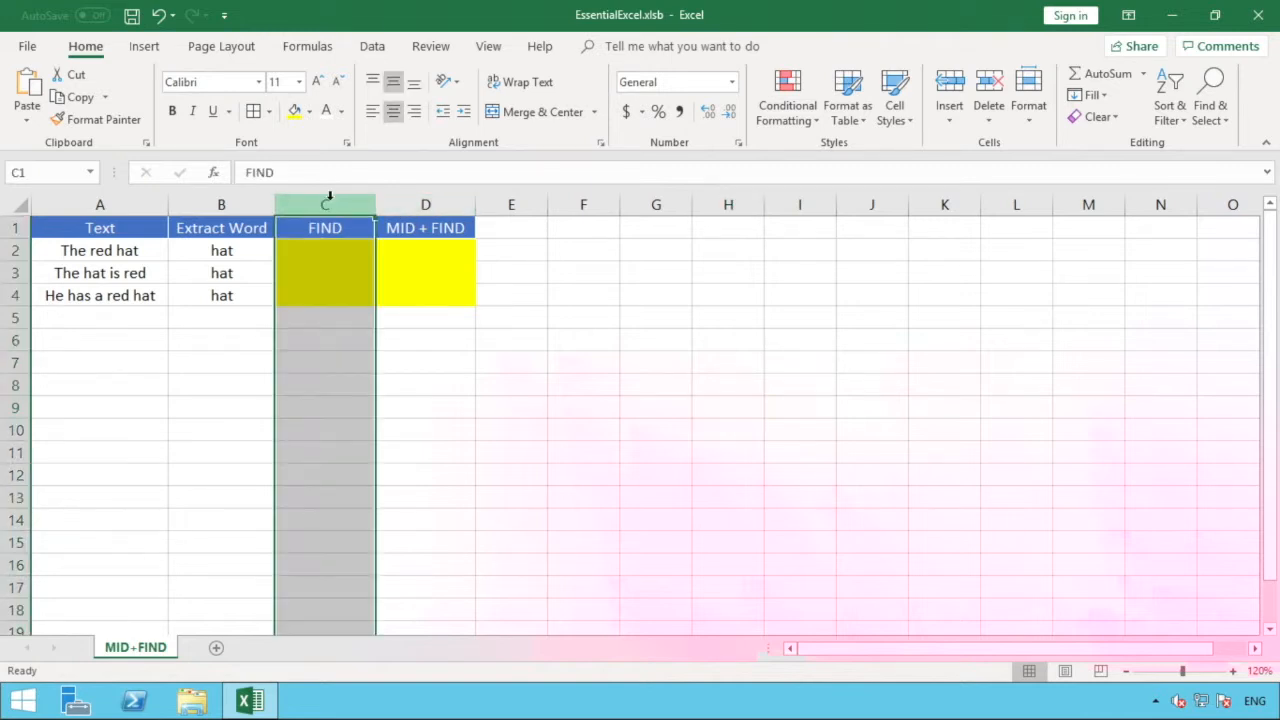
left_click(329, 250)
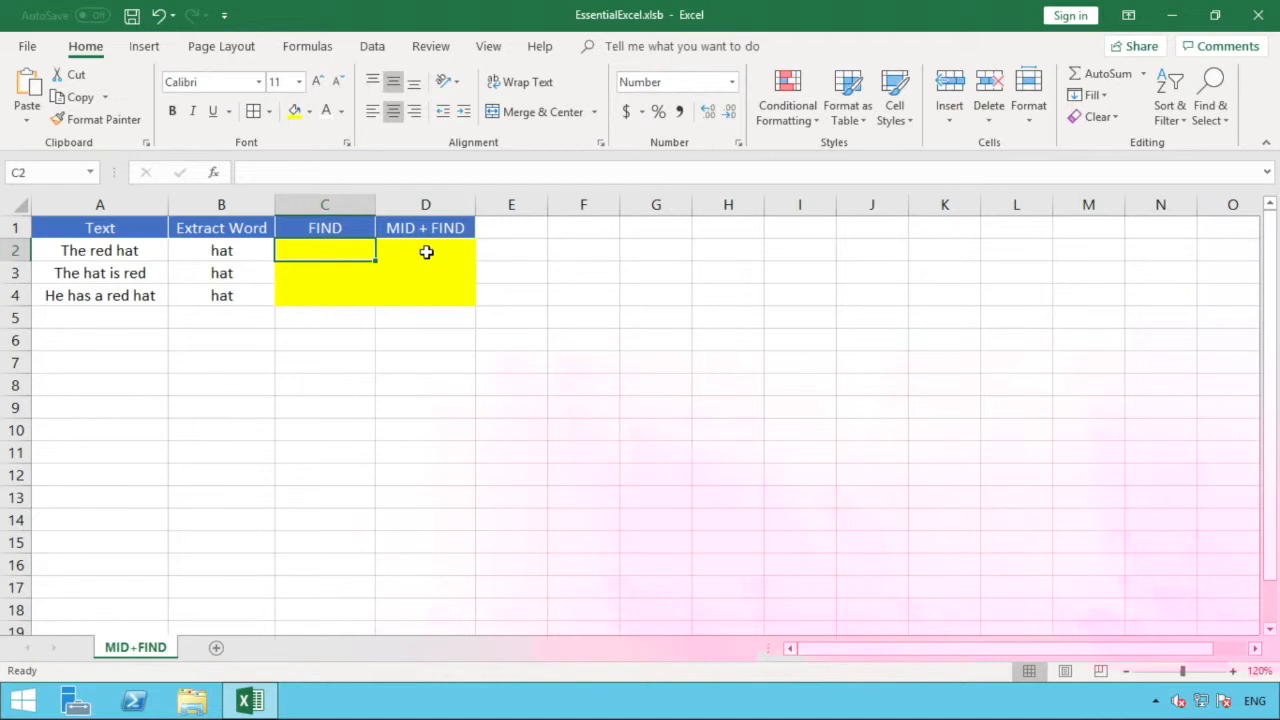
left_click(426, 252)
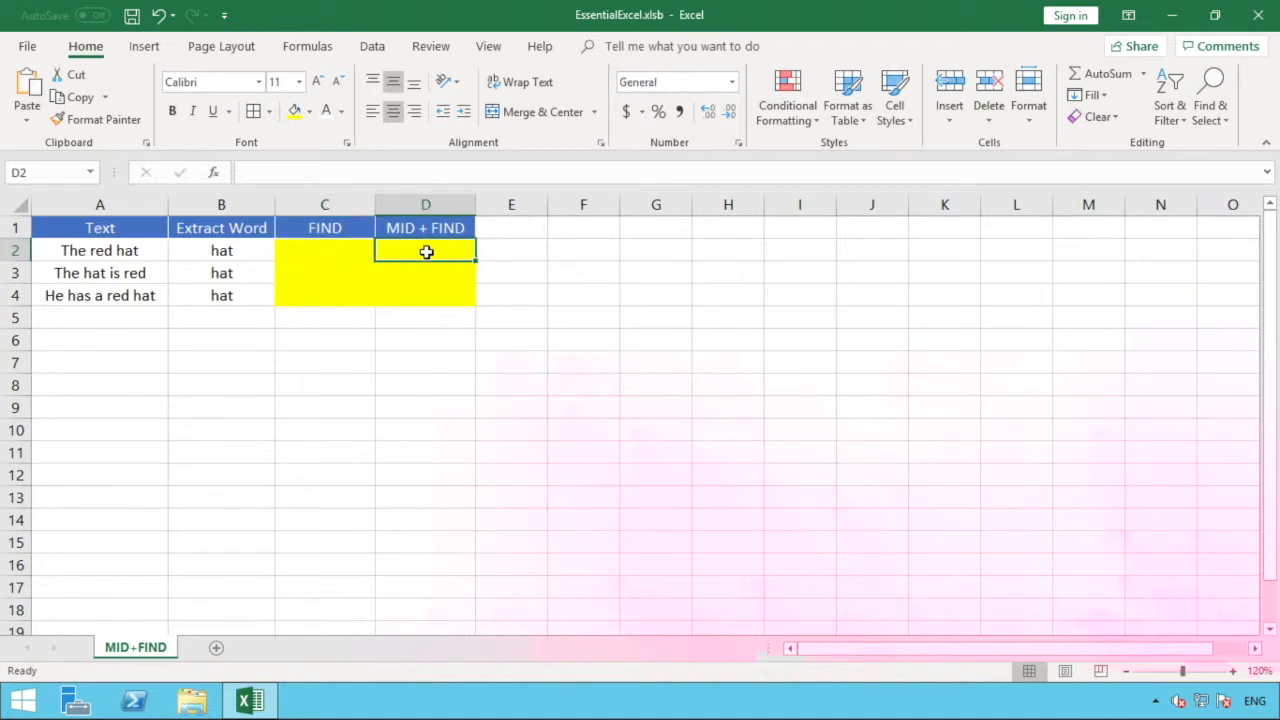
Enter the formula =FIND(B2,A2,1) in cell C2 to locate the extract word within the text.
left_click(334, 248)
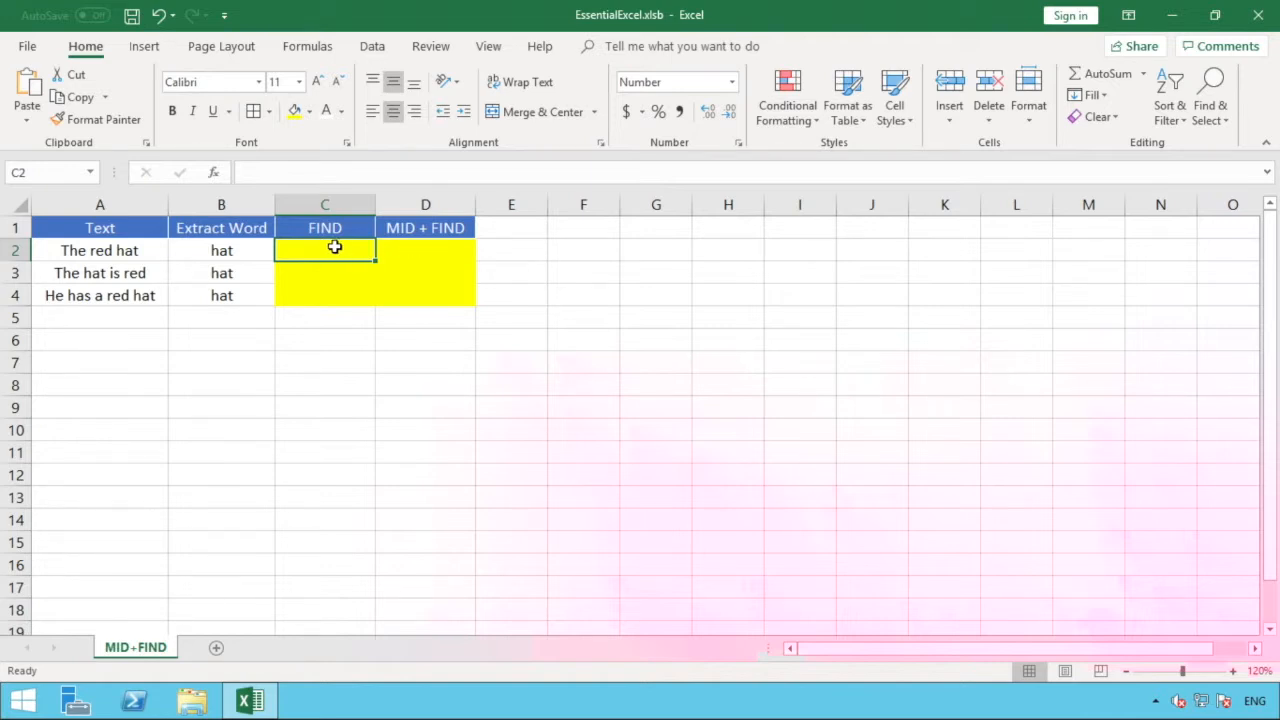
type("=")
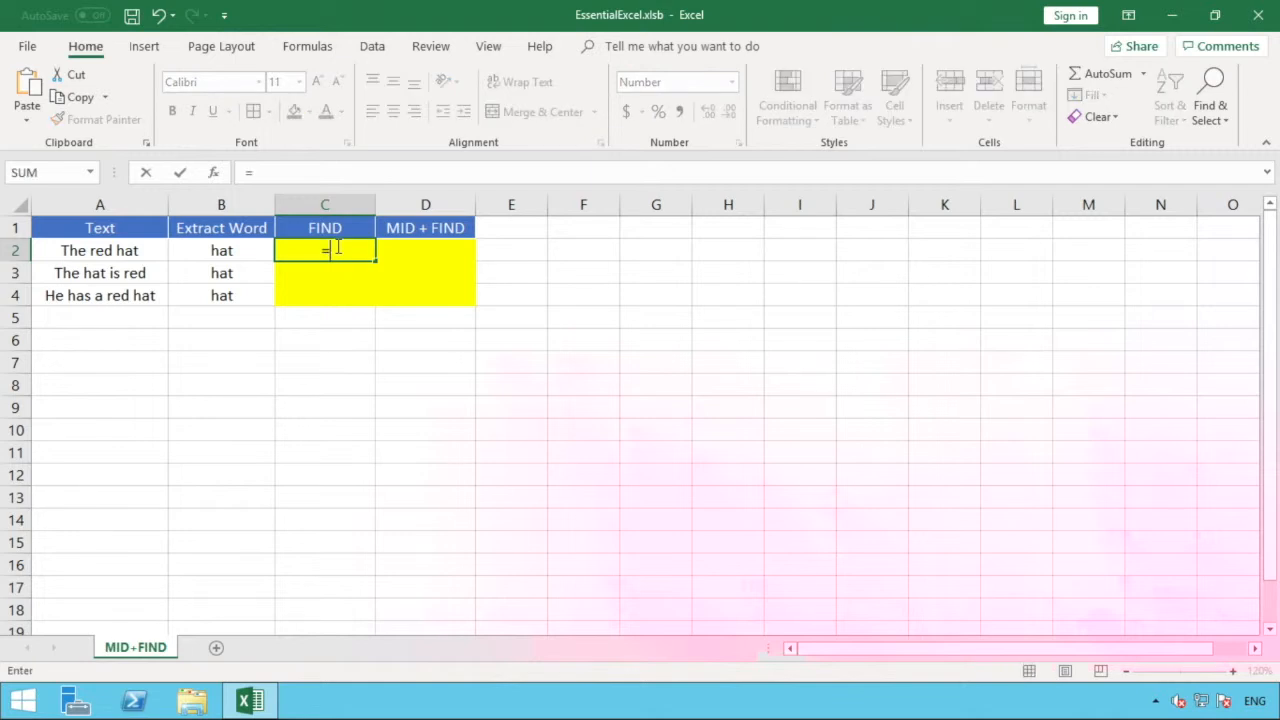
type("find")
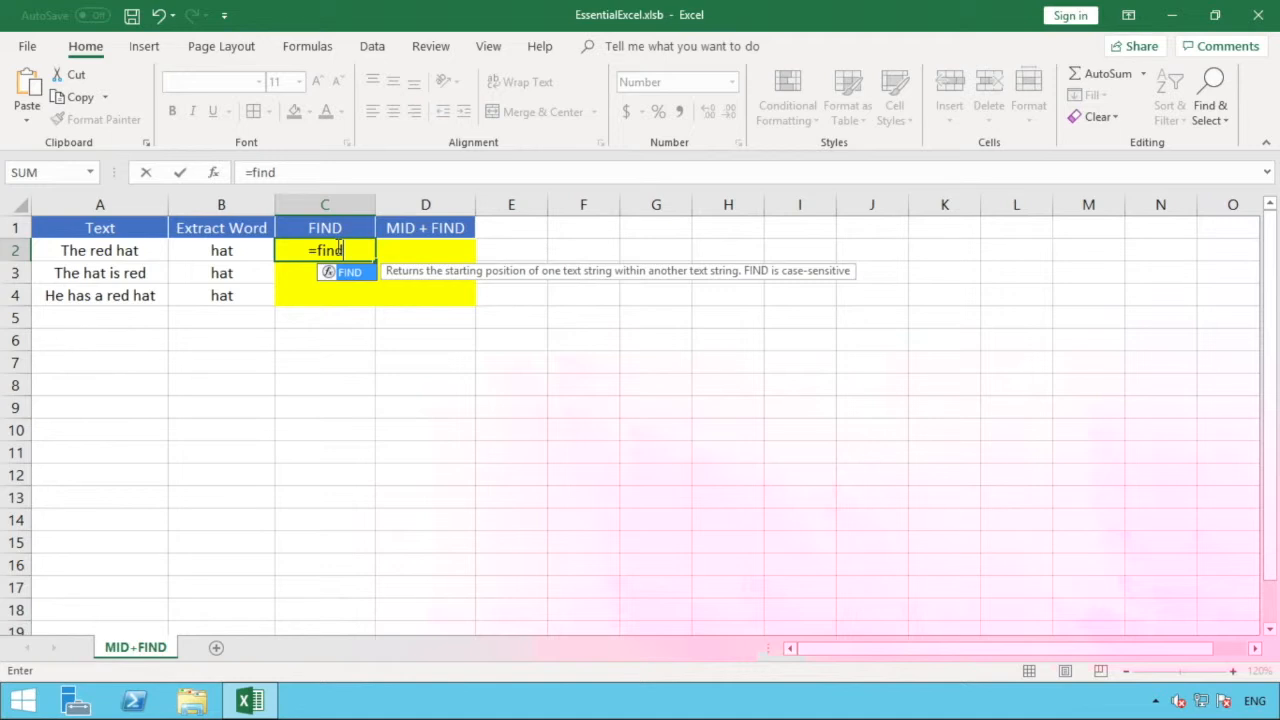
type("(")
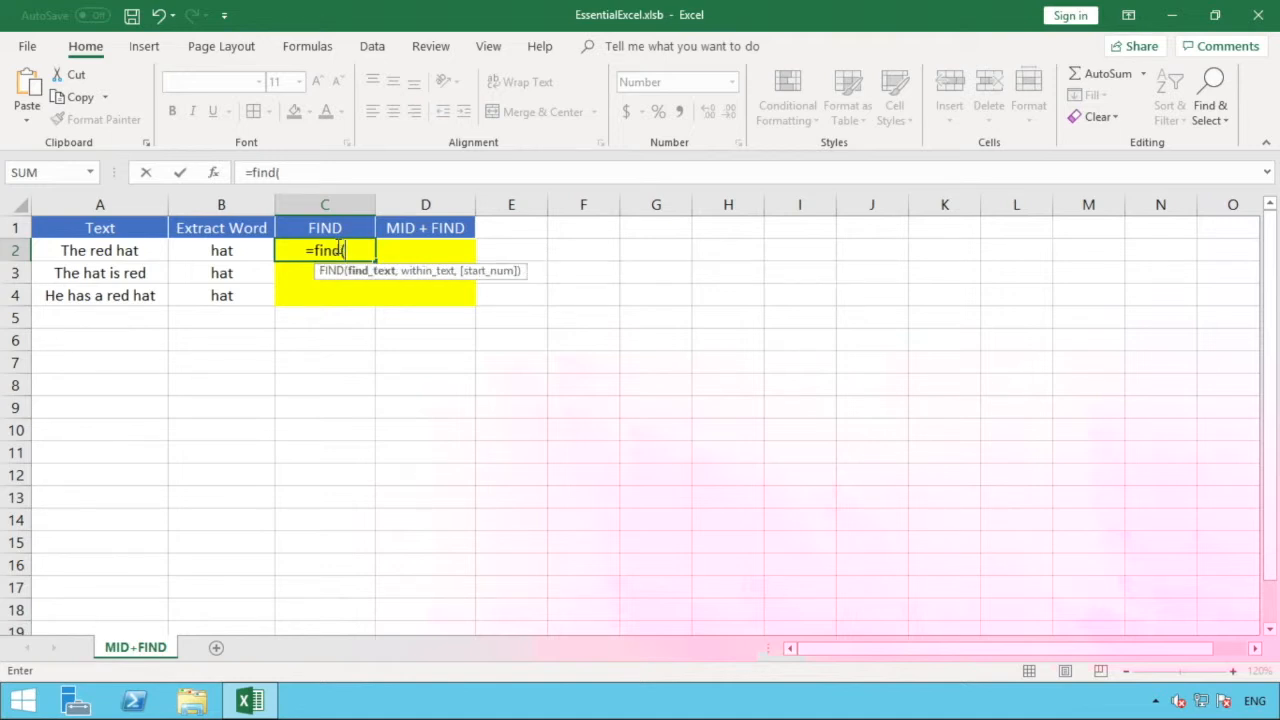
left_click(257, 249)
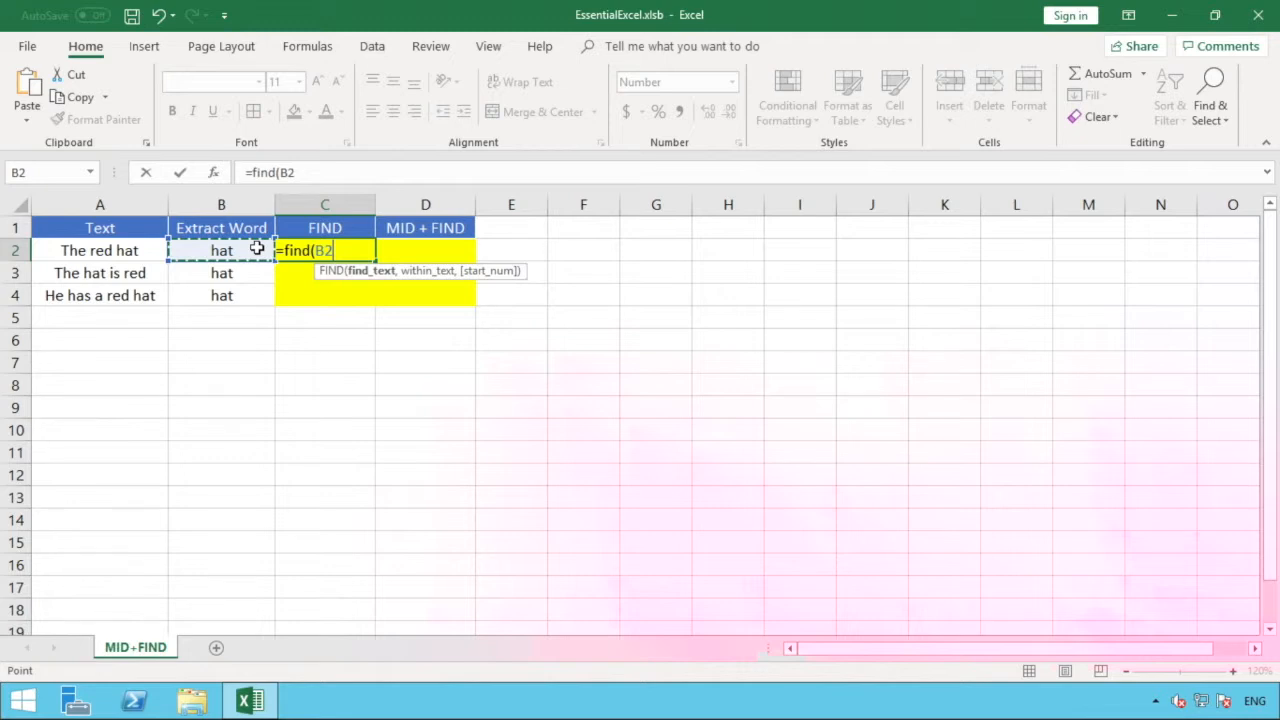
type(",")
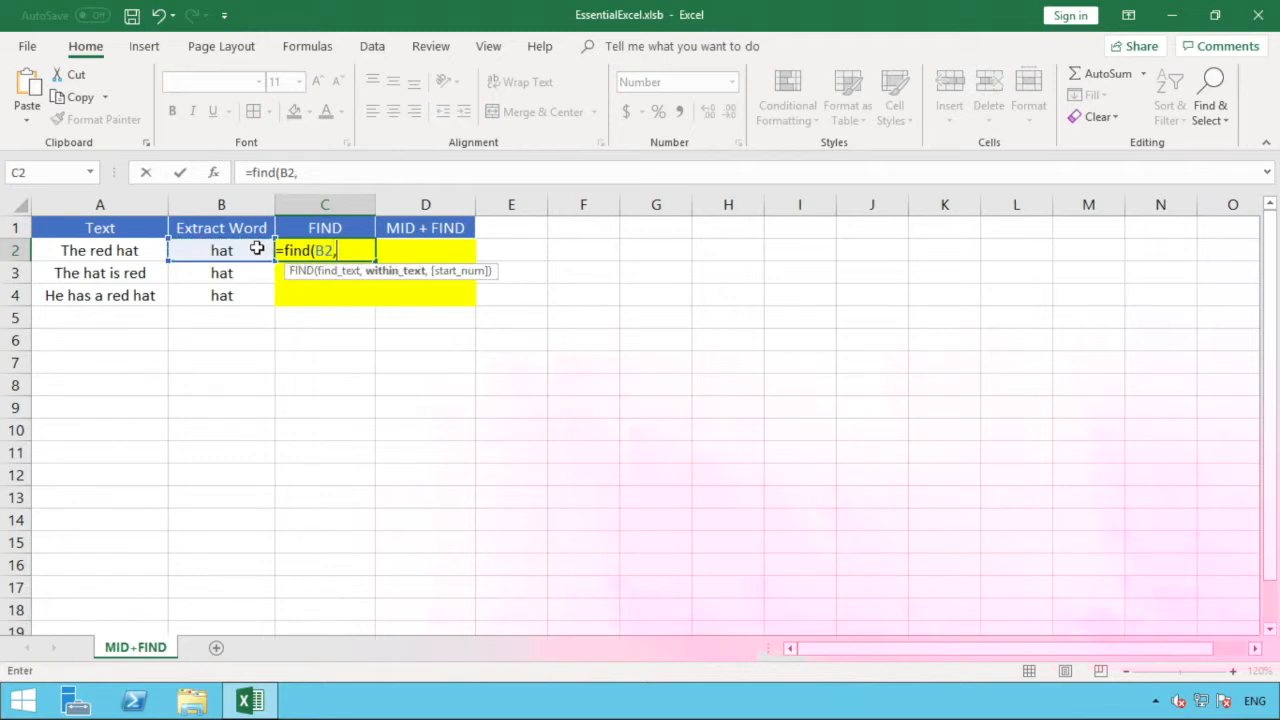
left_click(112, 251)
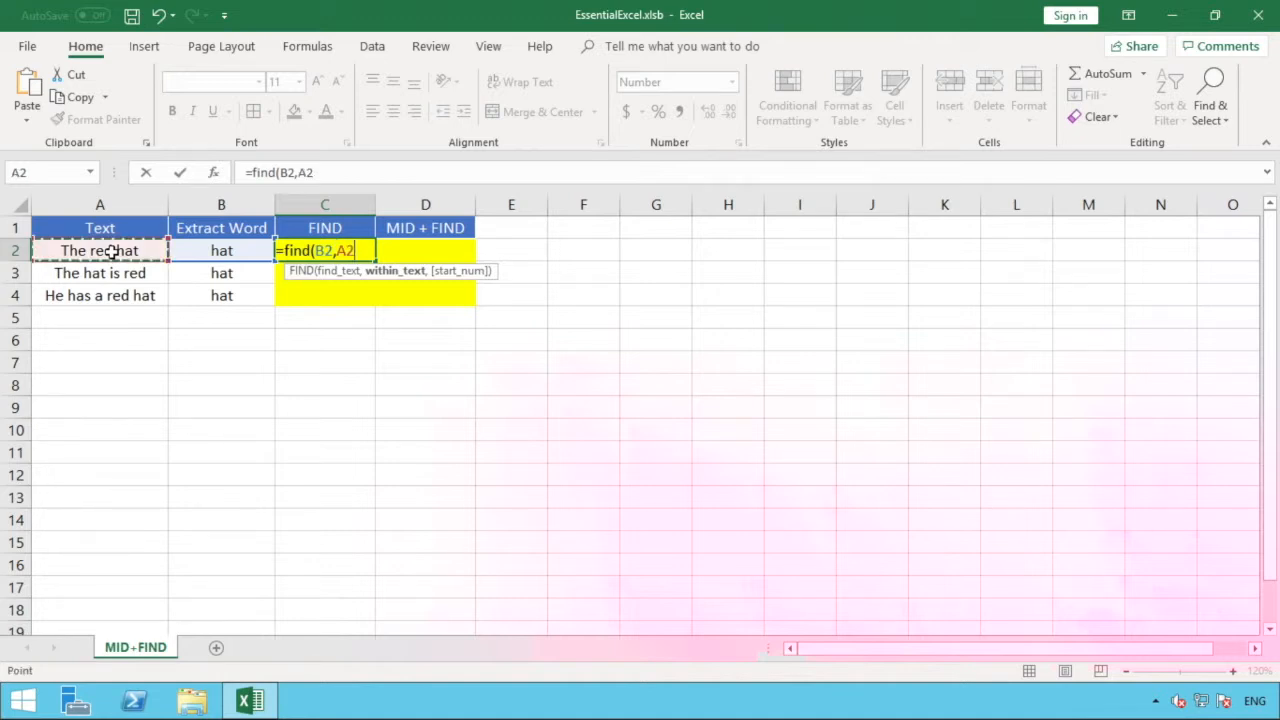
type(",1")
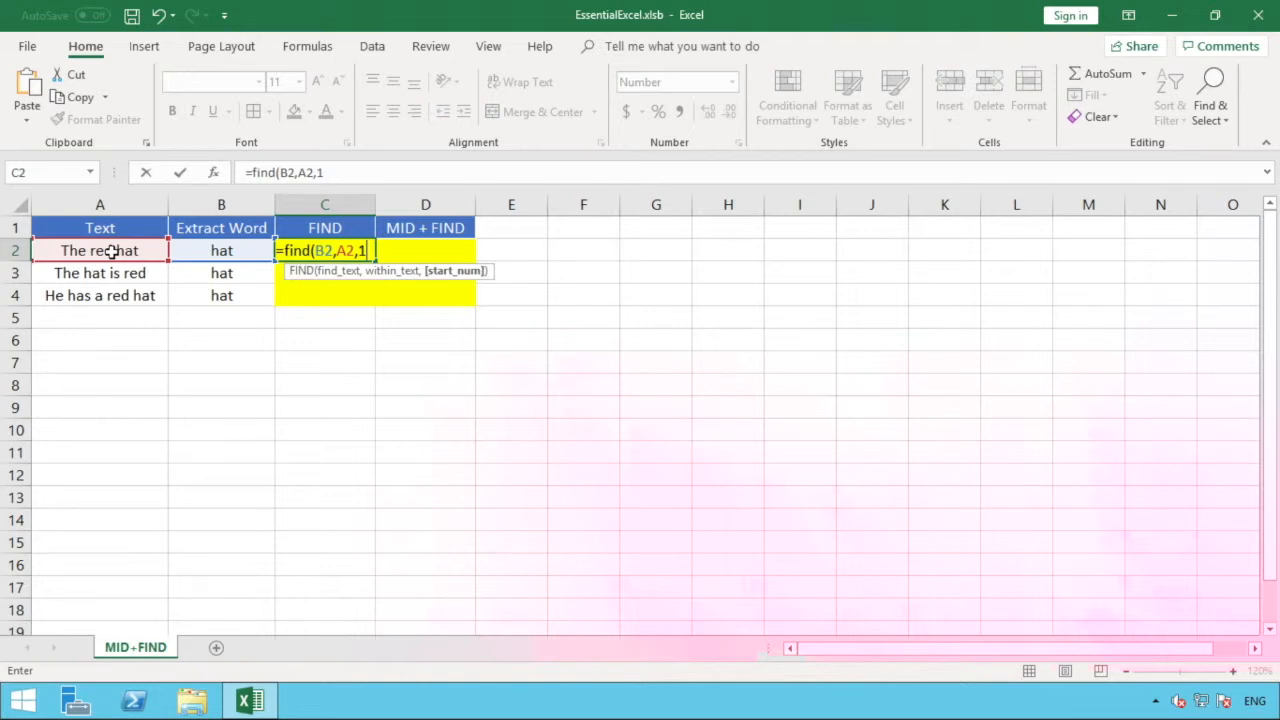
type(")")
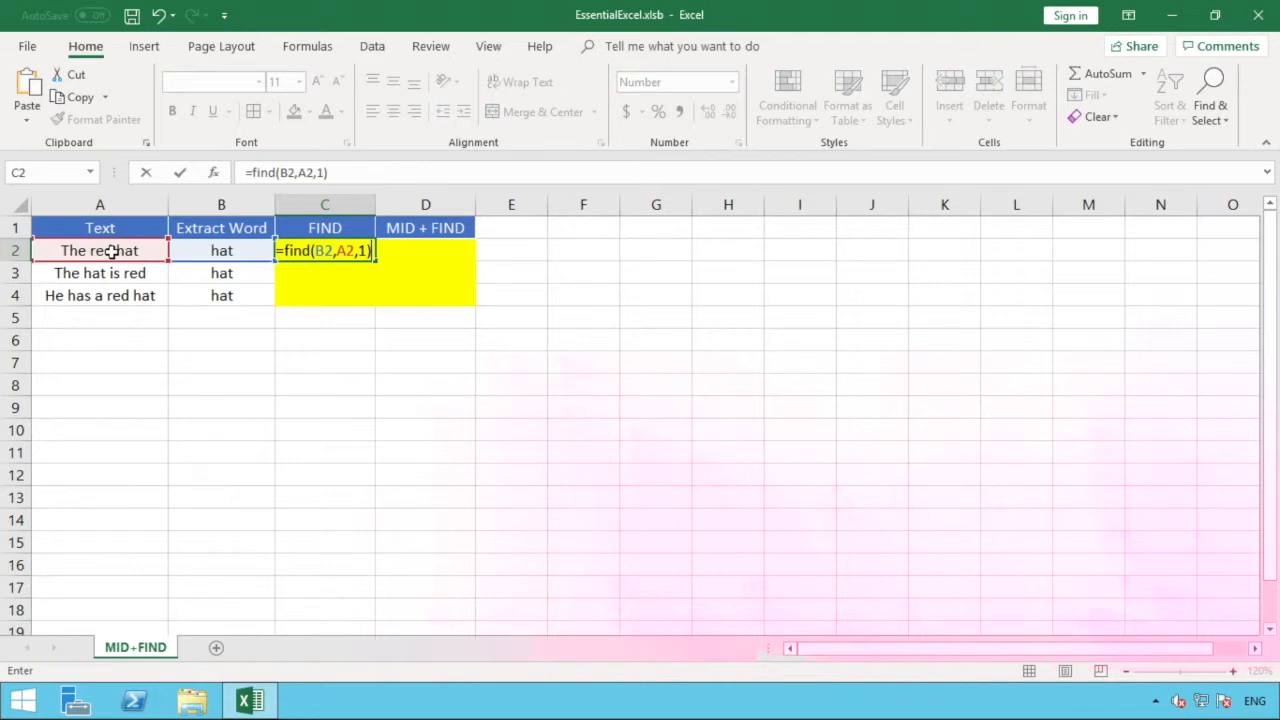
key("Return")
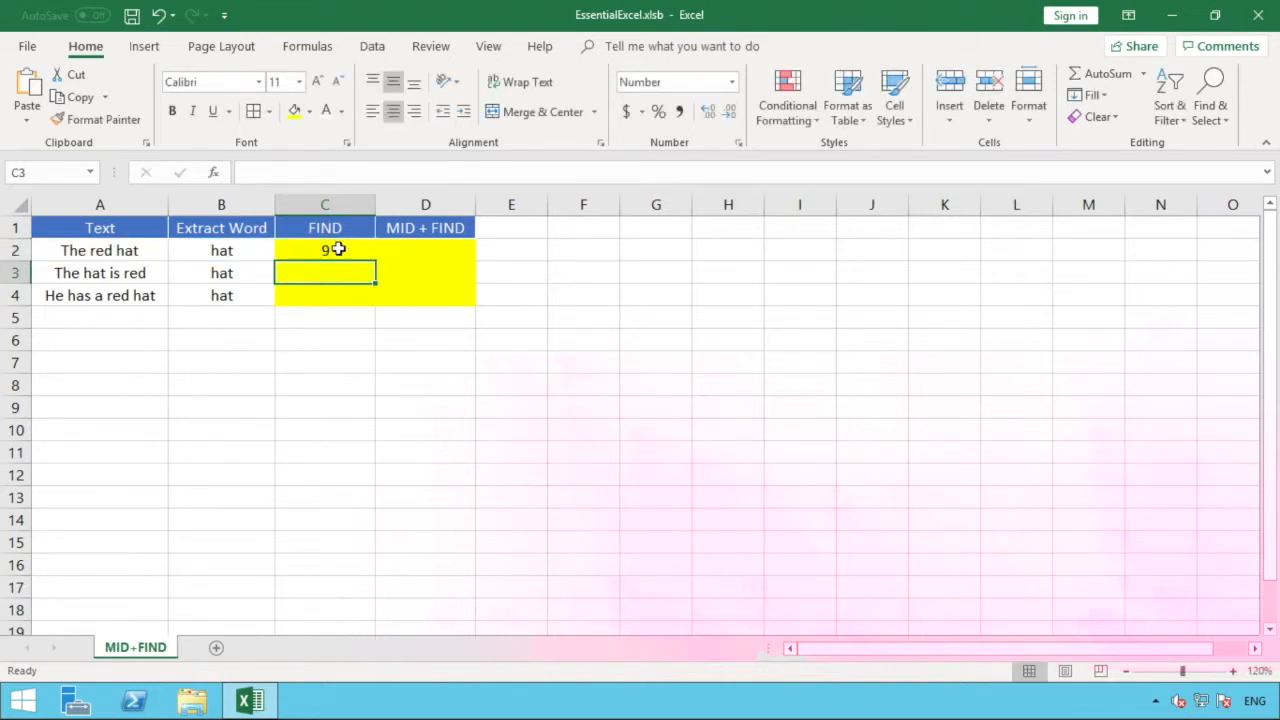
Fill the FIND formula from C2 down through C4.
left_click(340, 247)
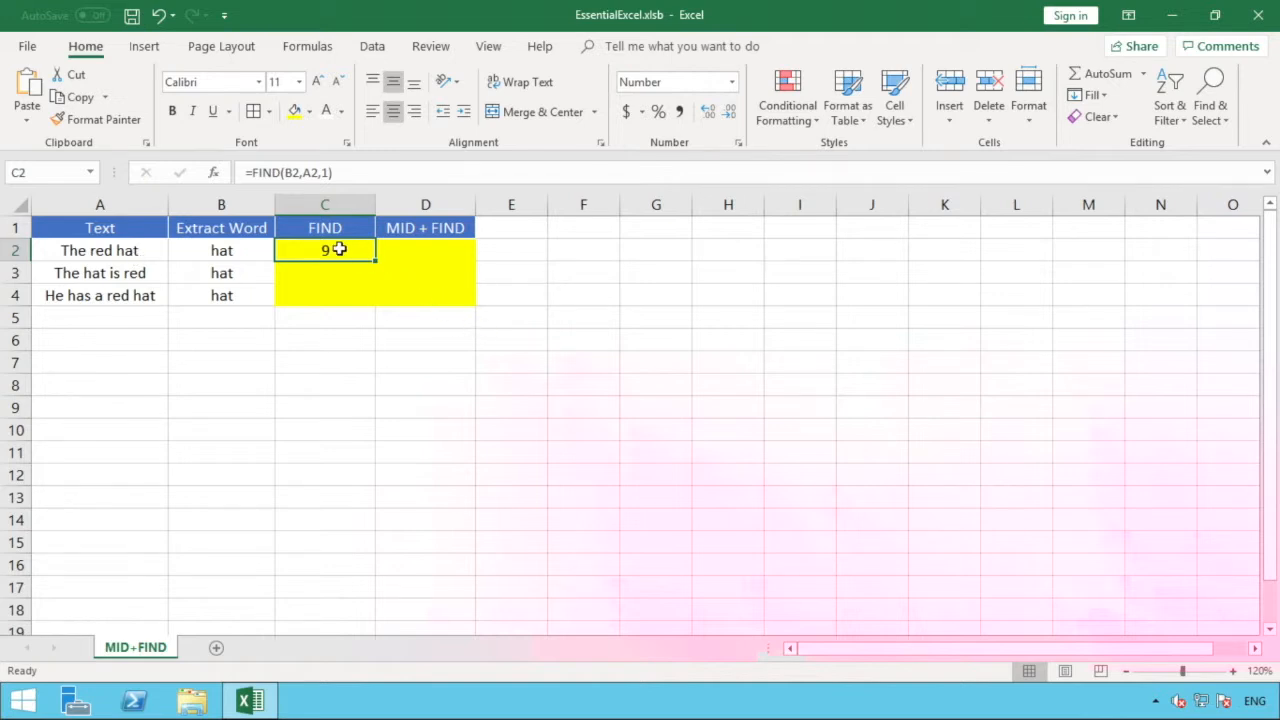
left_click_drag(376, 267, 374, 300)
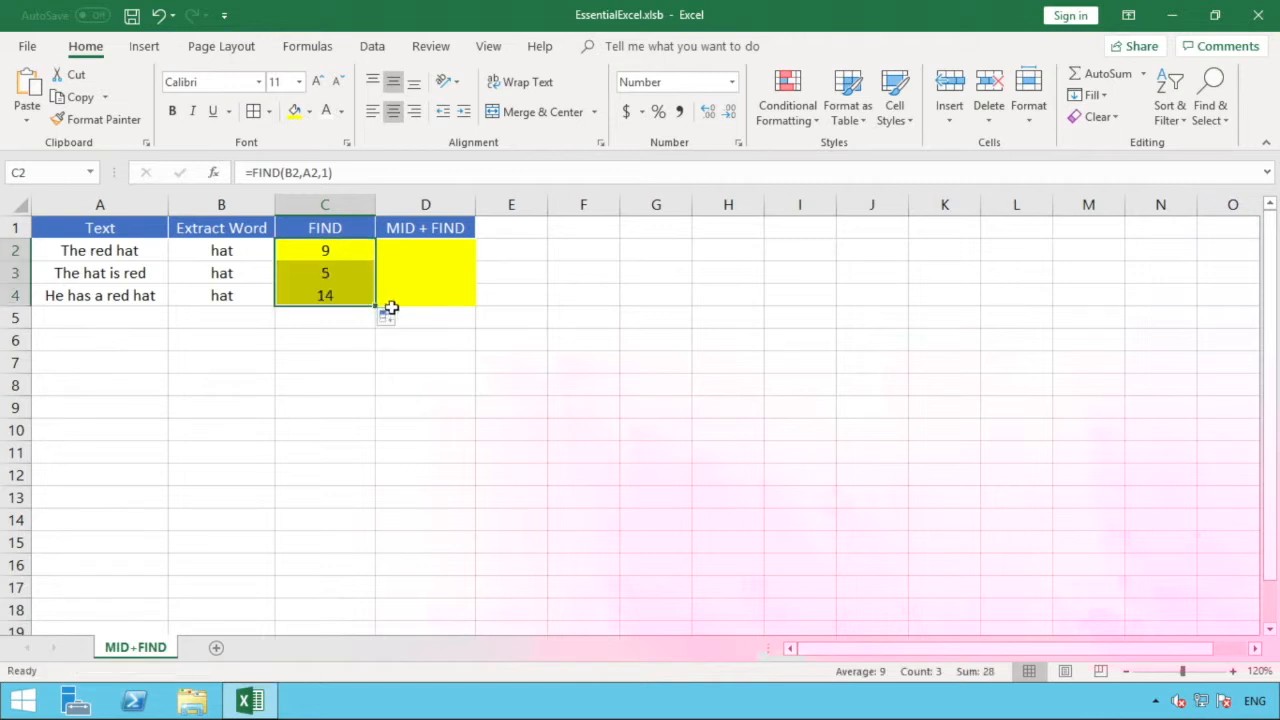
left_click(415, 316)
left_click(408, 358)
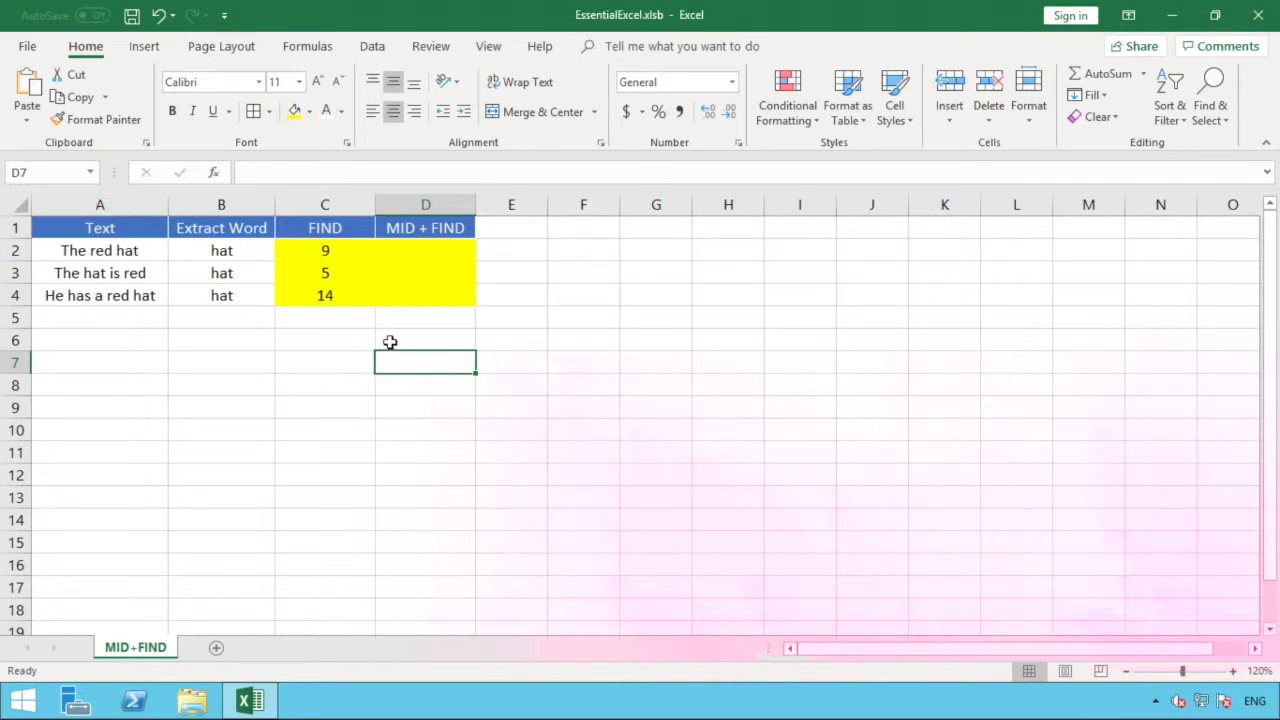
Begin a MID formula in cell D2 with A2 as its text argument.
left_click(442, 252)
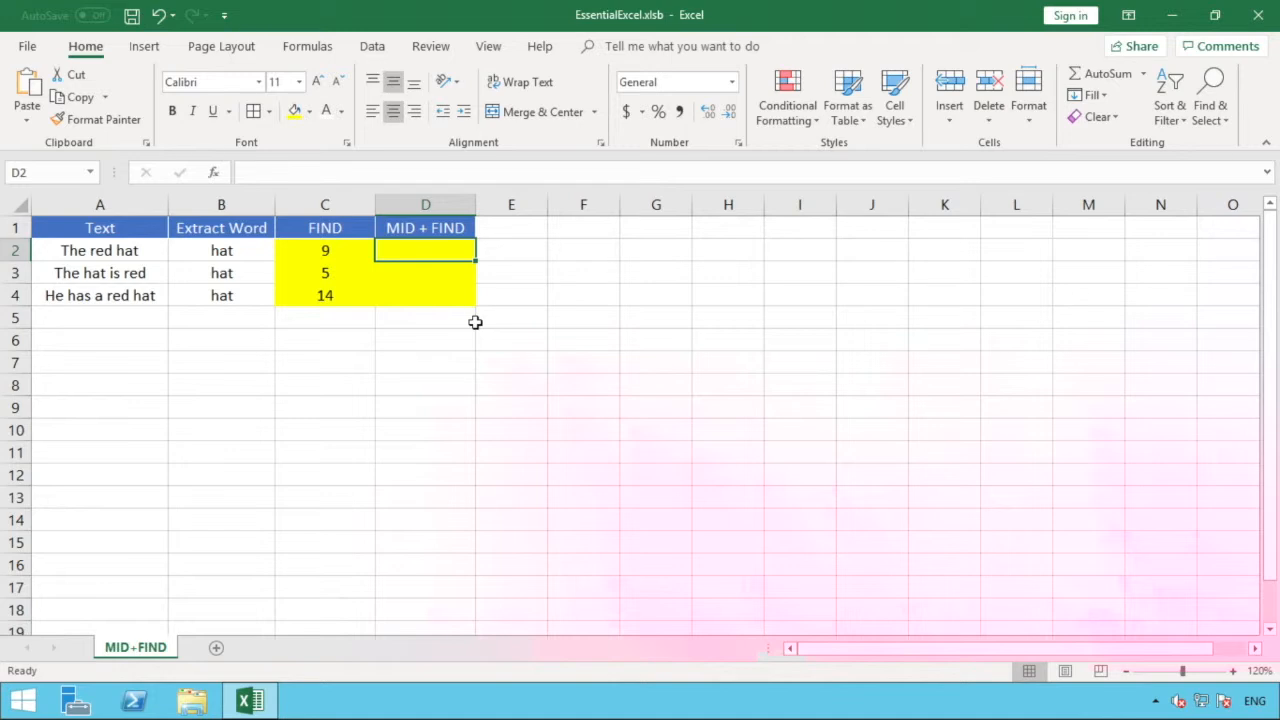
type("=")
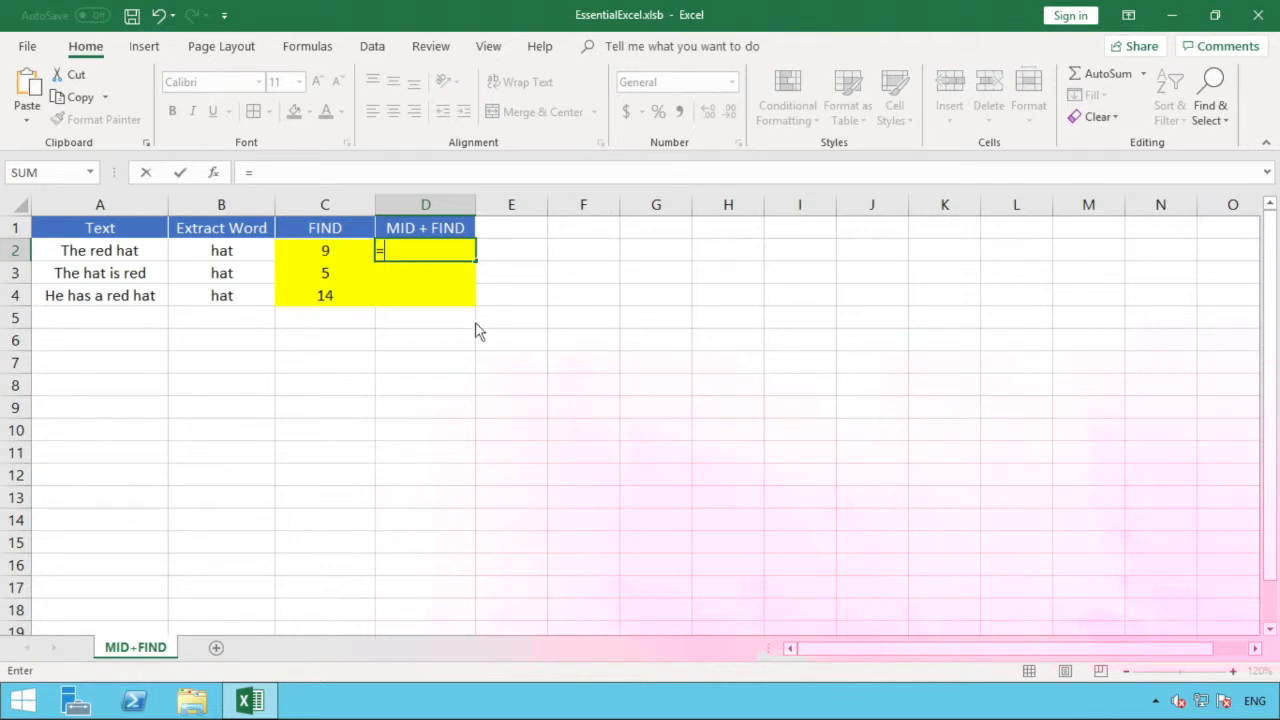
type("MID")
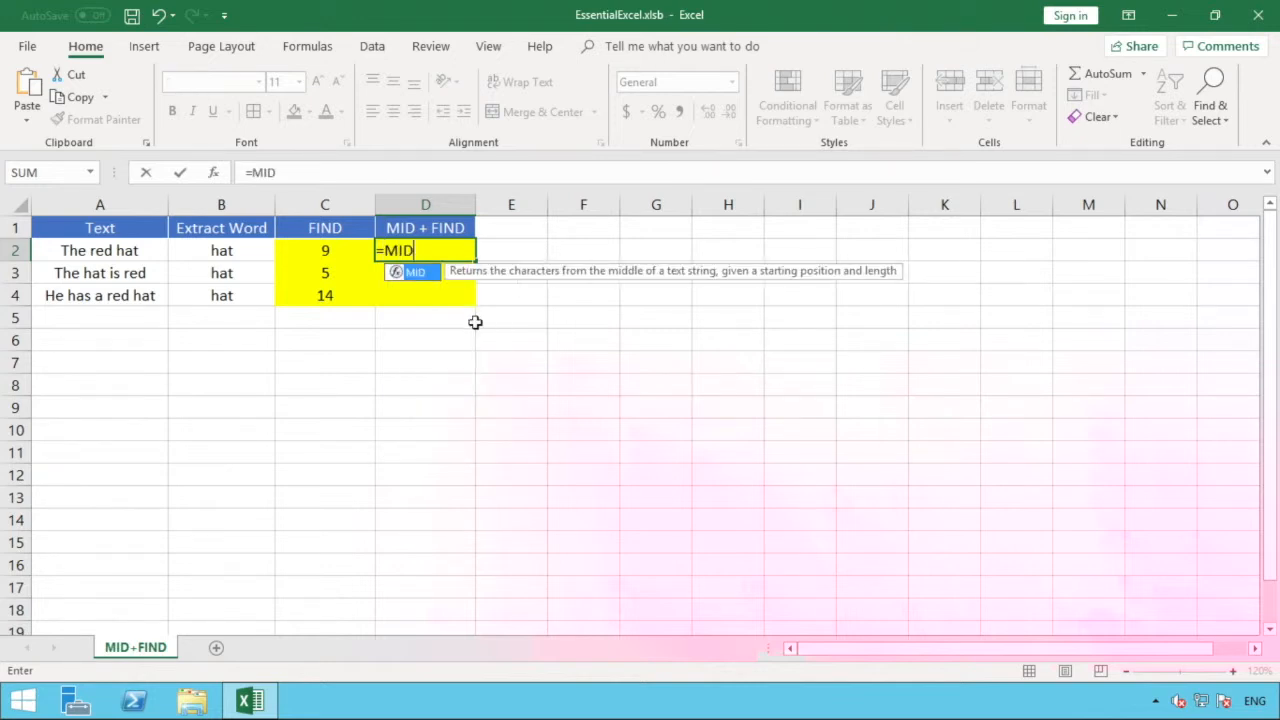
type("(")
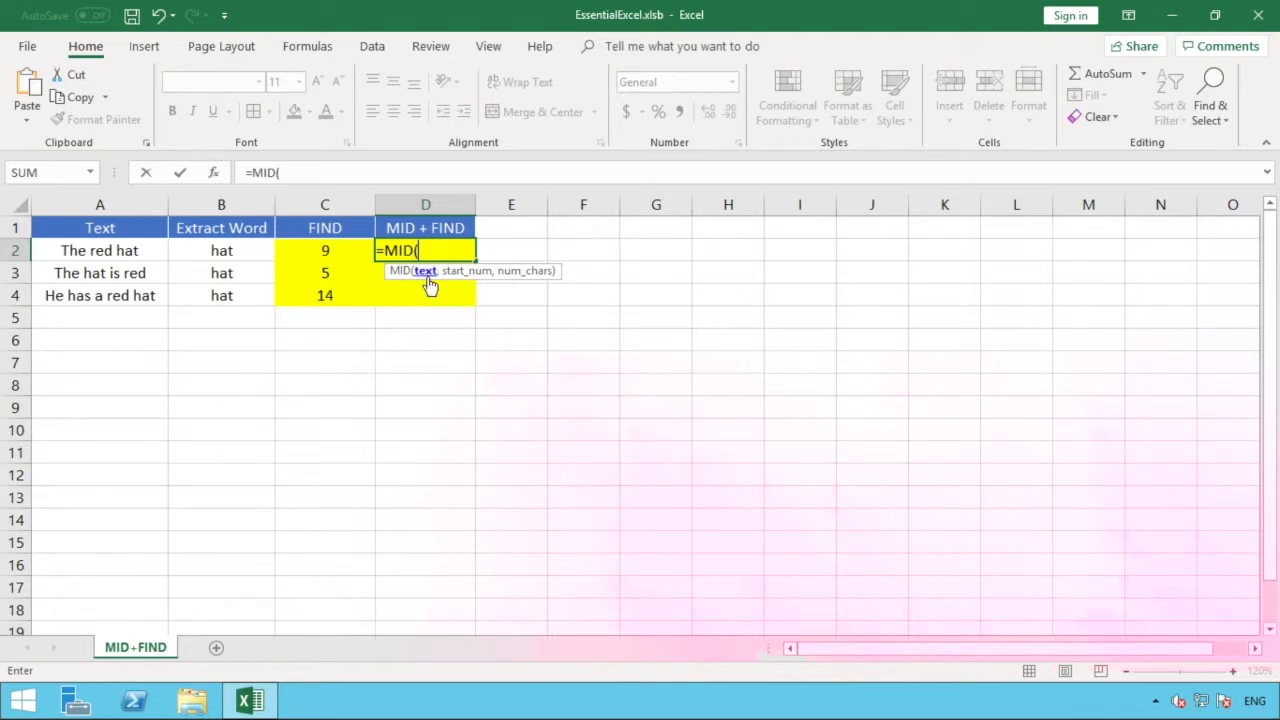
left_click(124, 253)
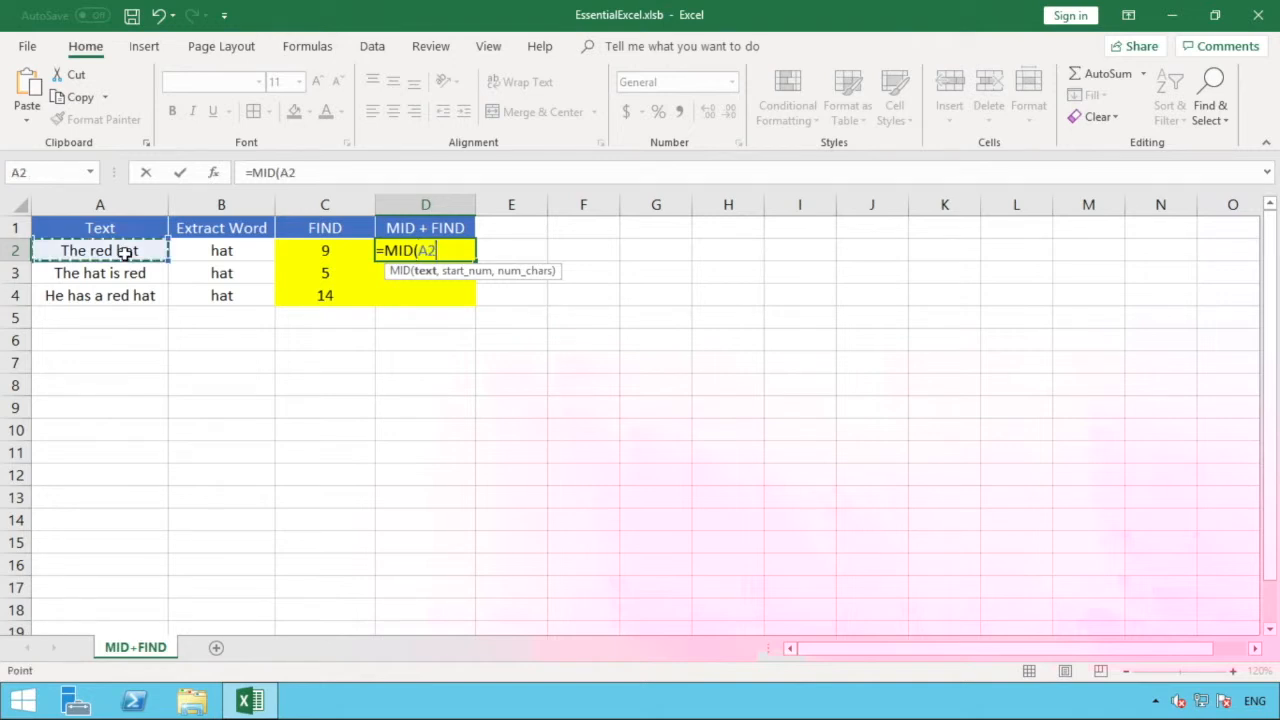
type(",")
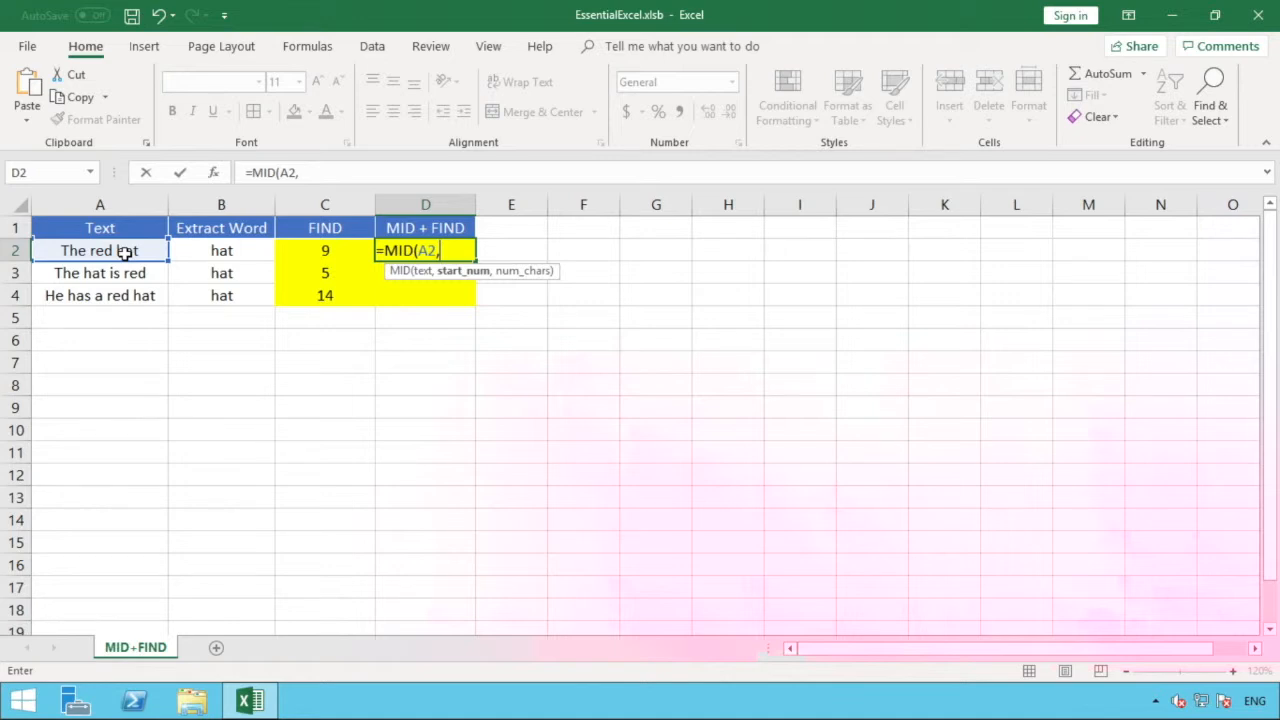
Nest FIND(B2,A2,1) as the start position argument of the MID formula in D2.
type("f")
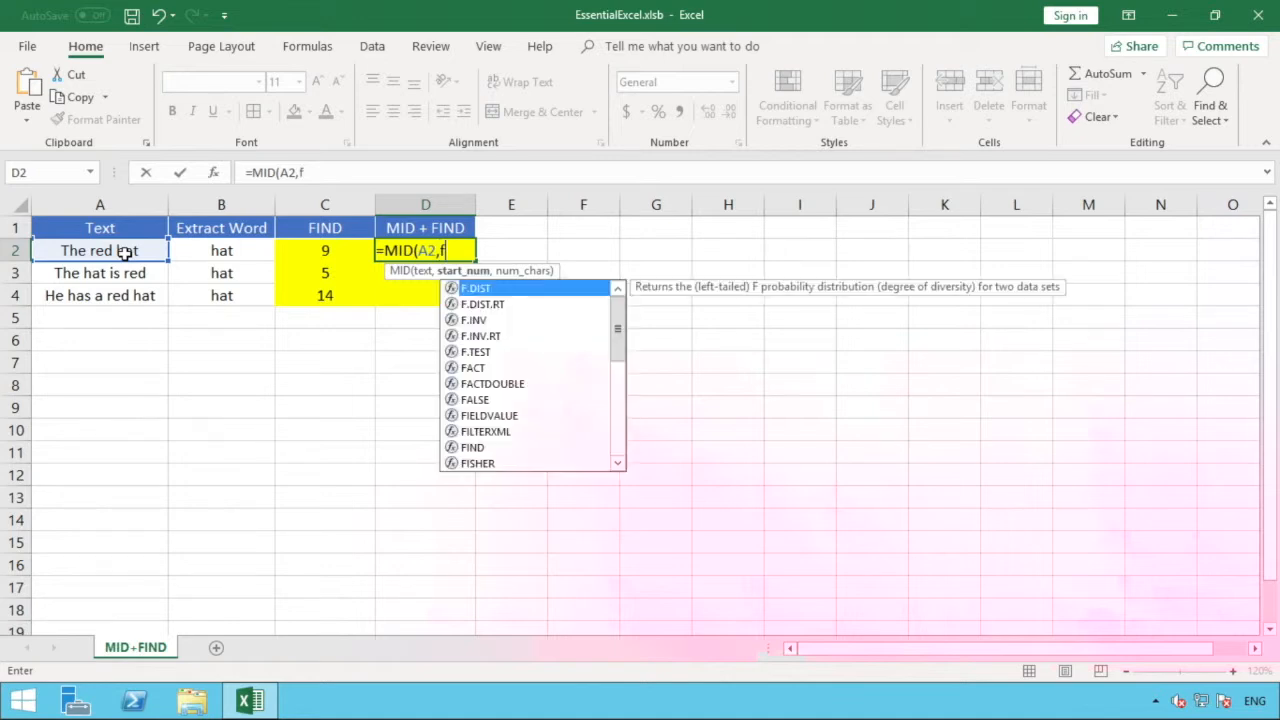
left_click(337, 172)
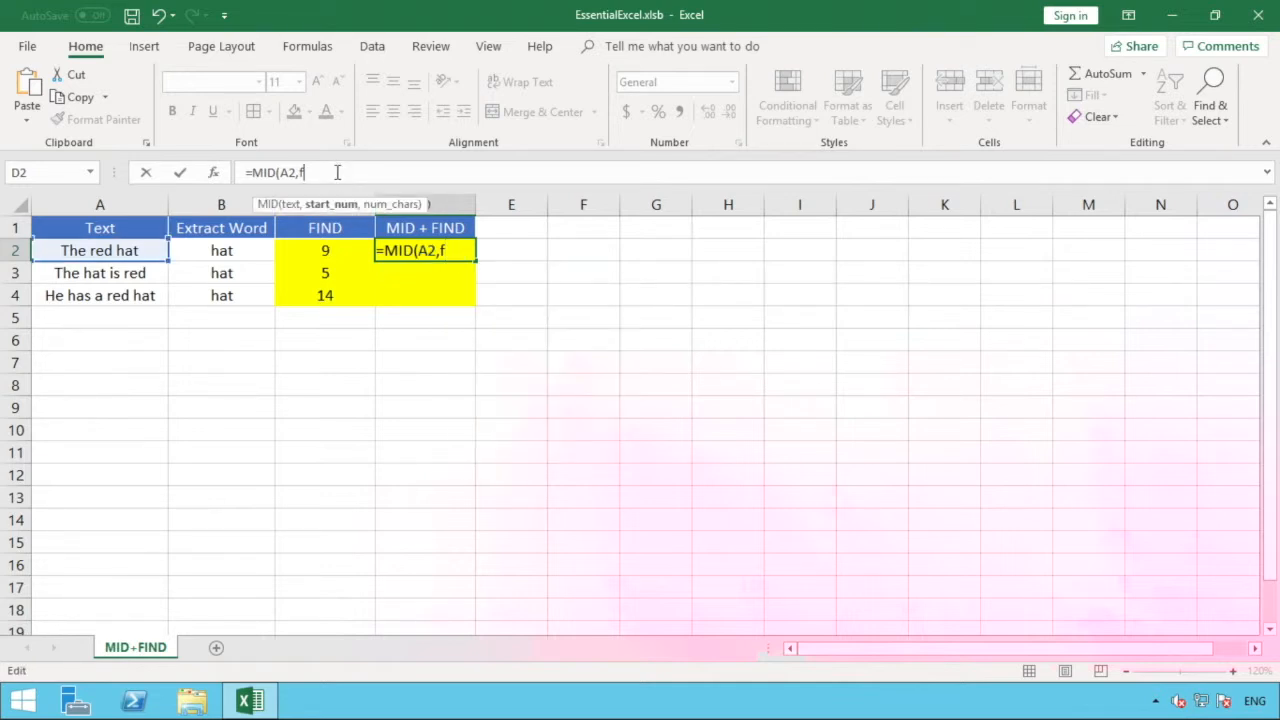
type("i")
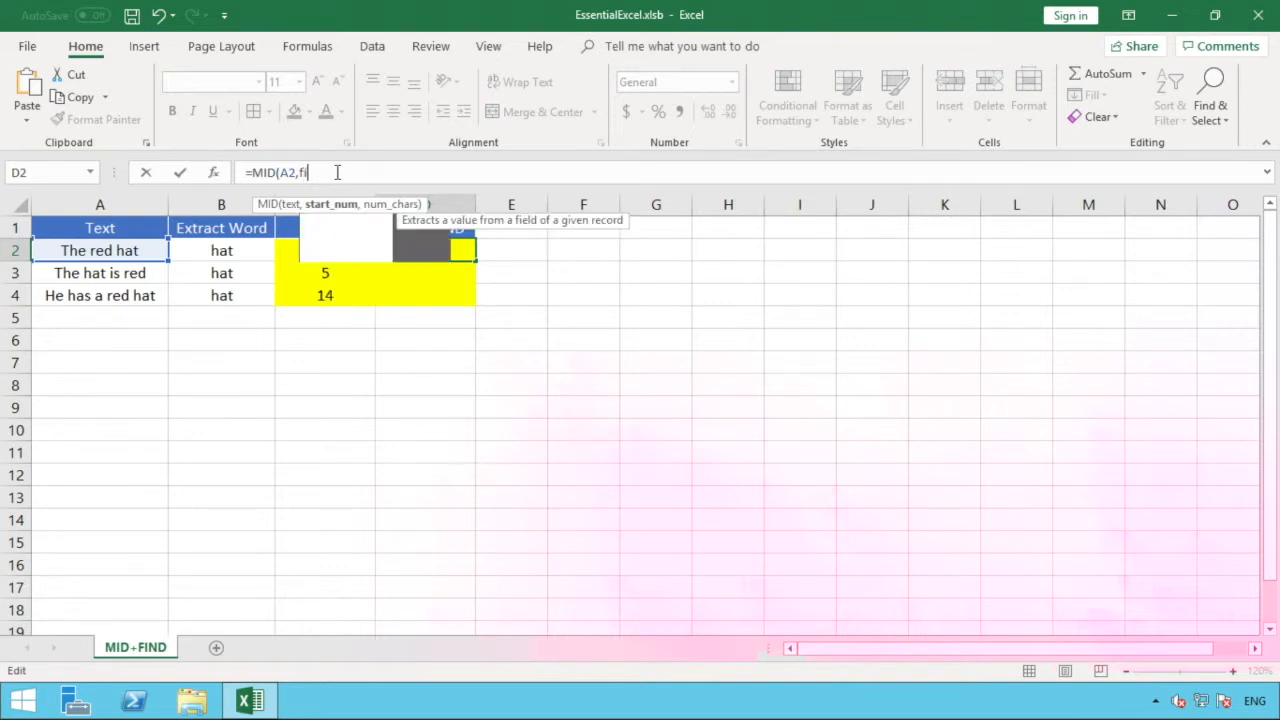
type("nd(")
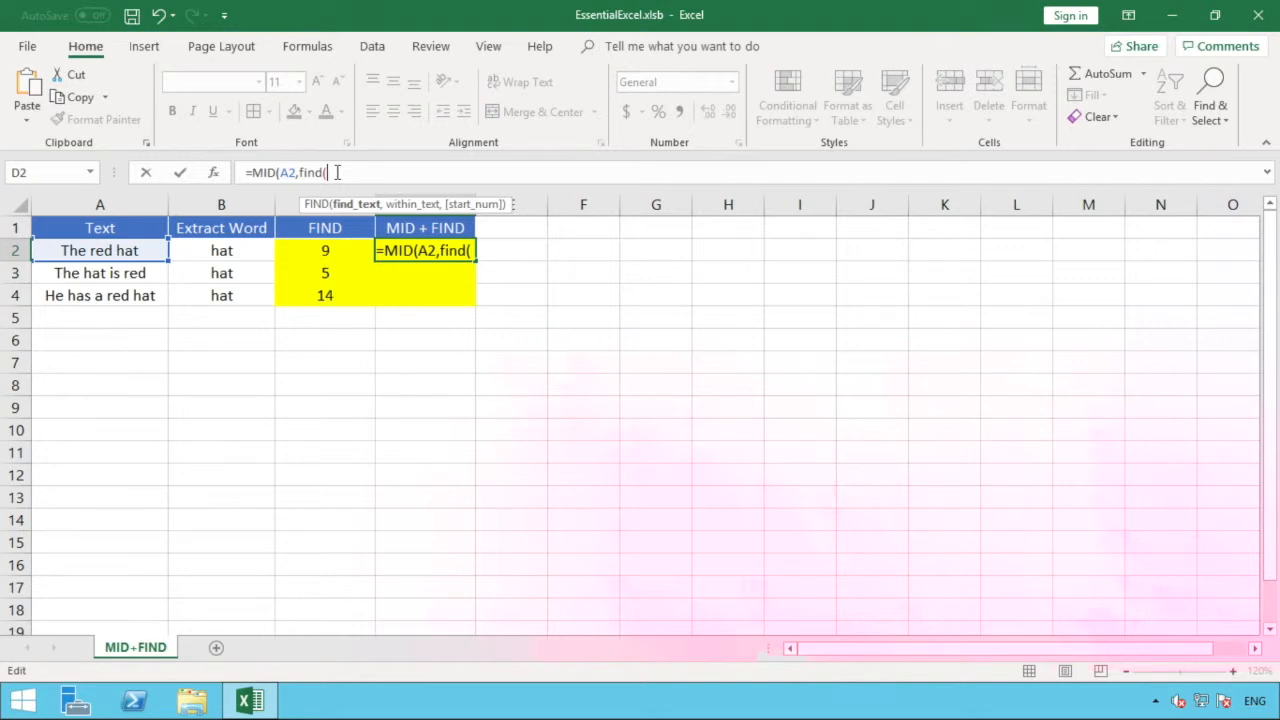
left_click(247, 250)
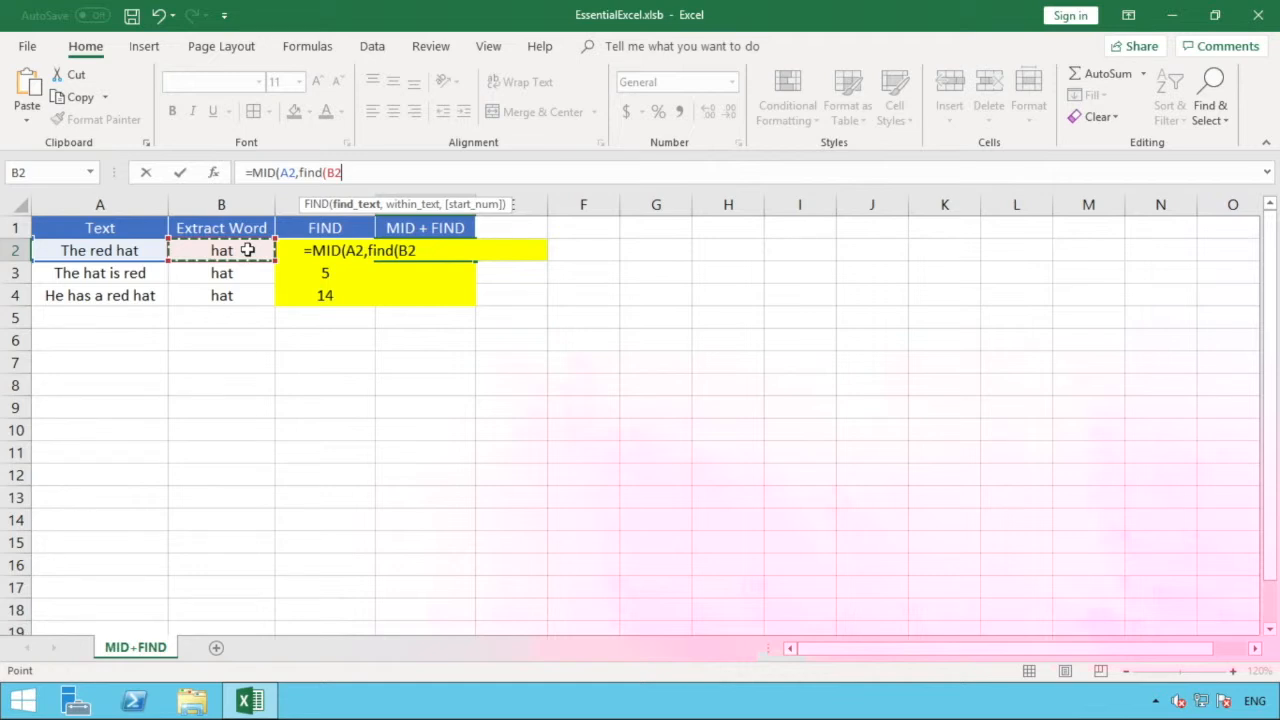
type(",")
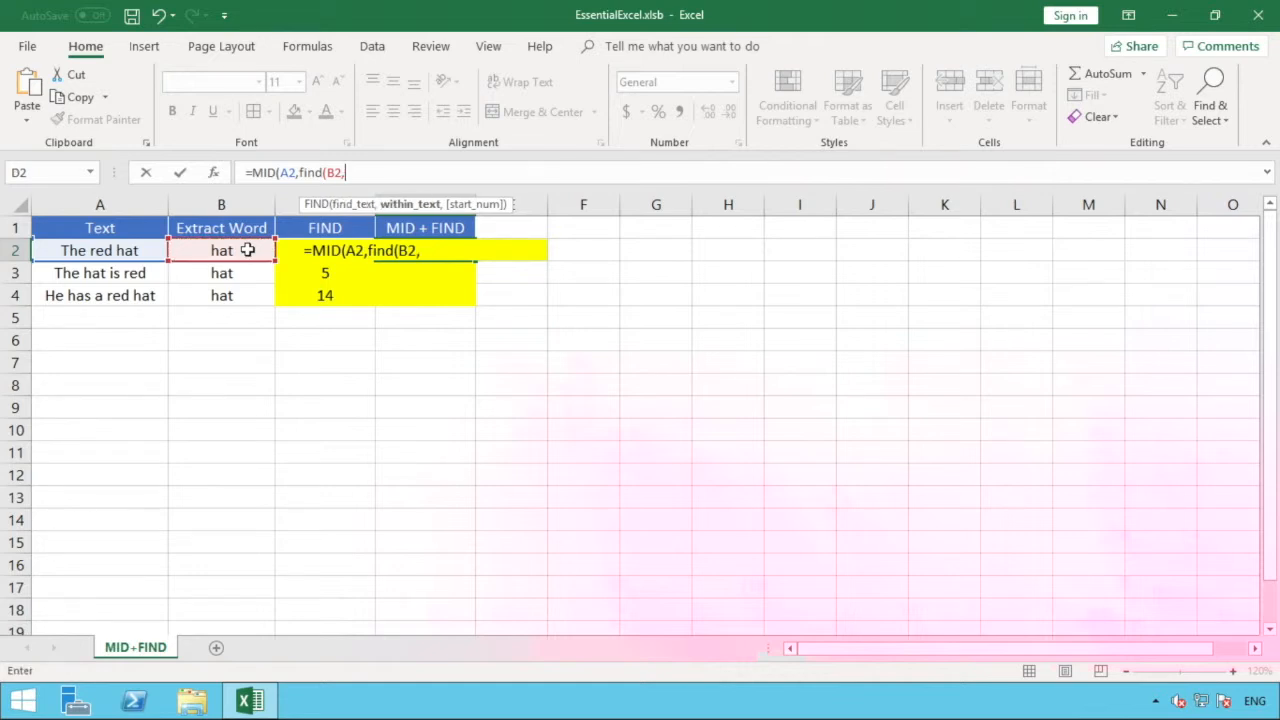
left_click(138, 250)
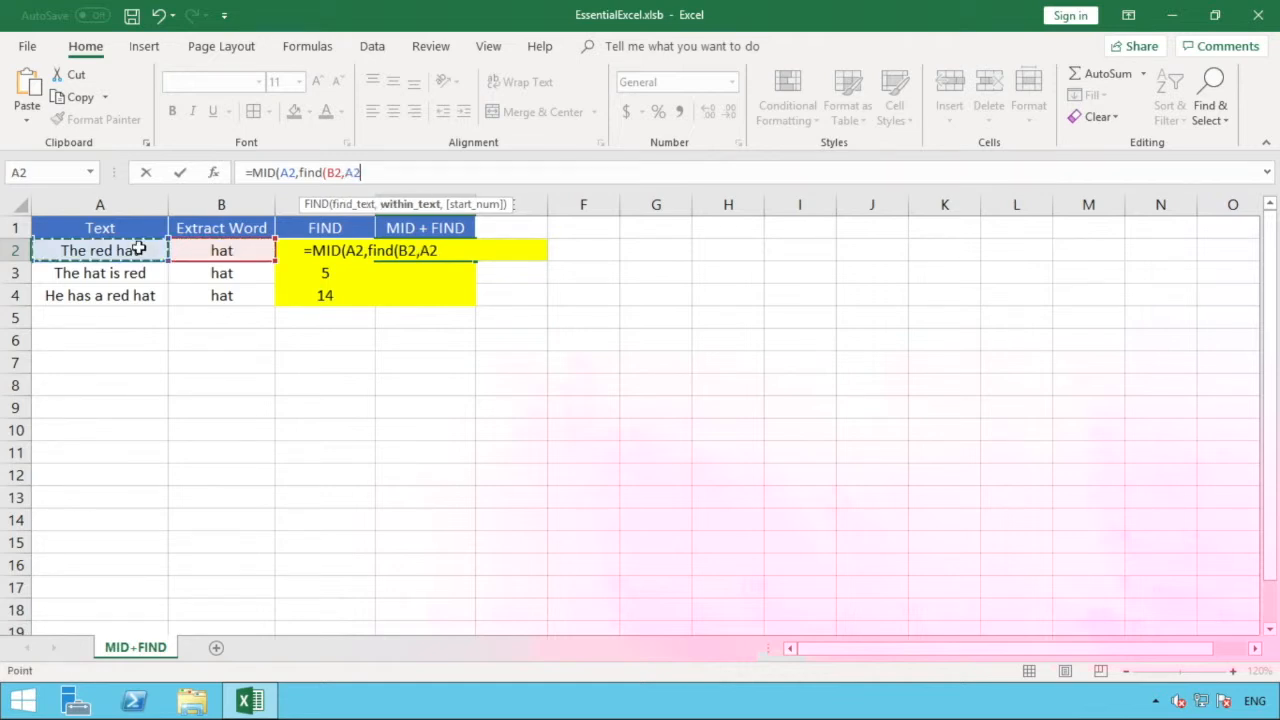
type(",")
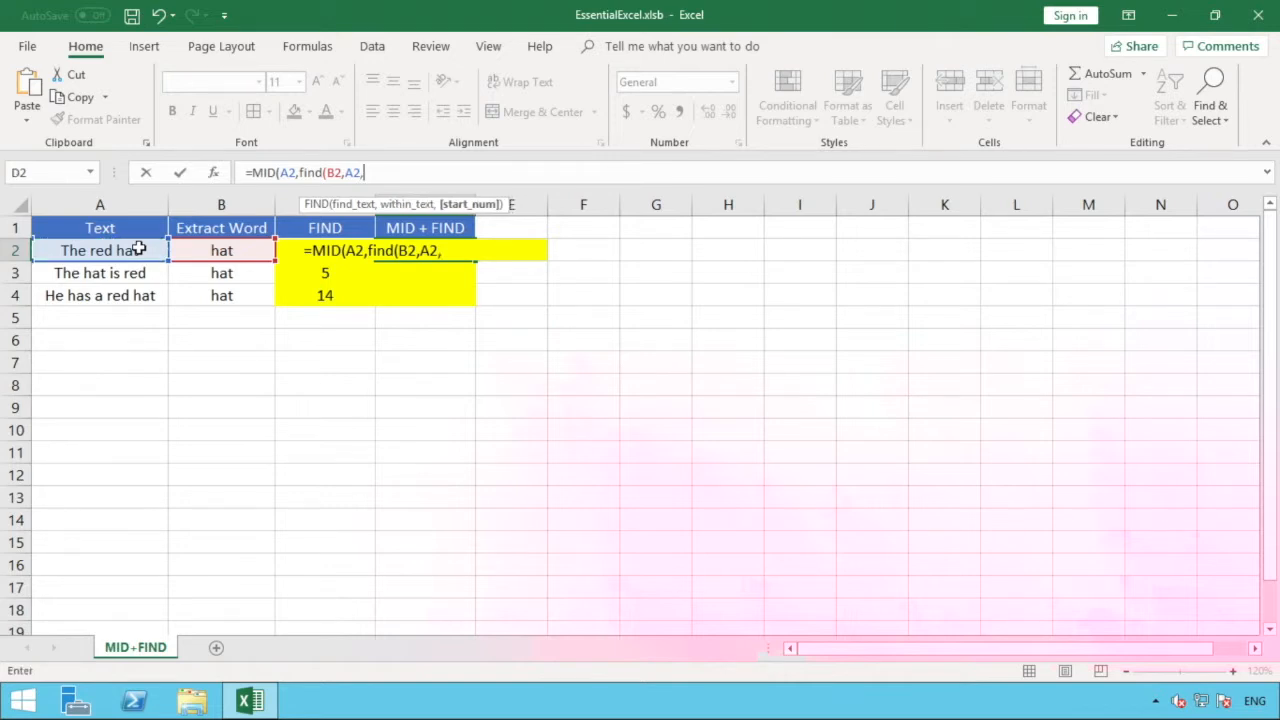
type("1)")
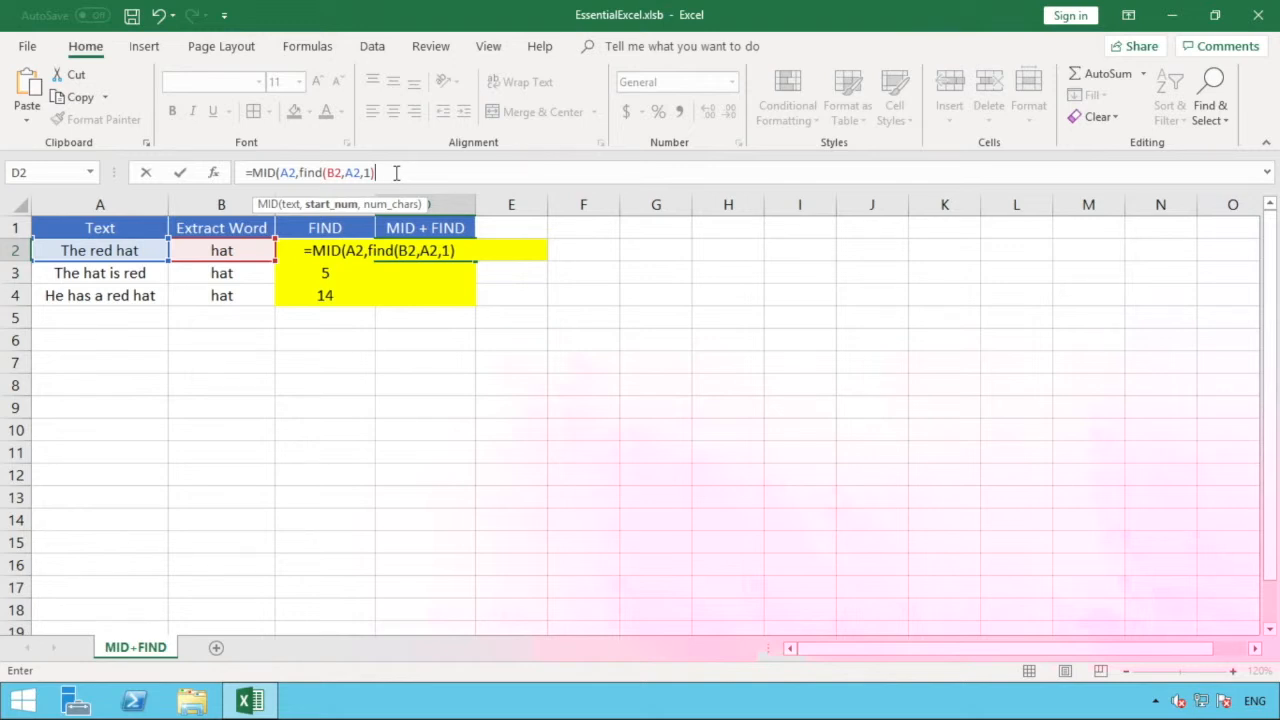
Set the MID formula's number of characters to 3, then close and commit the formula in D2.
type(",")
type("3")
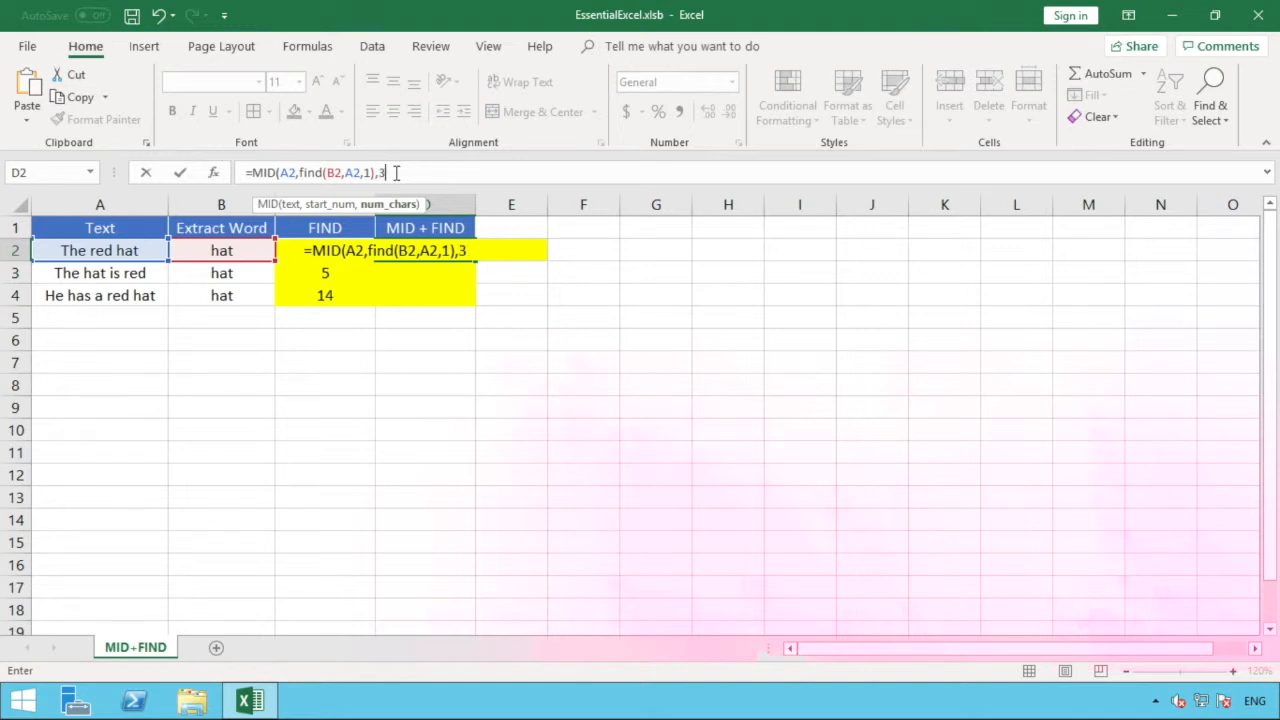
type(")")
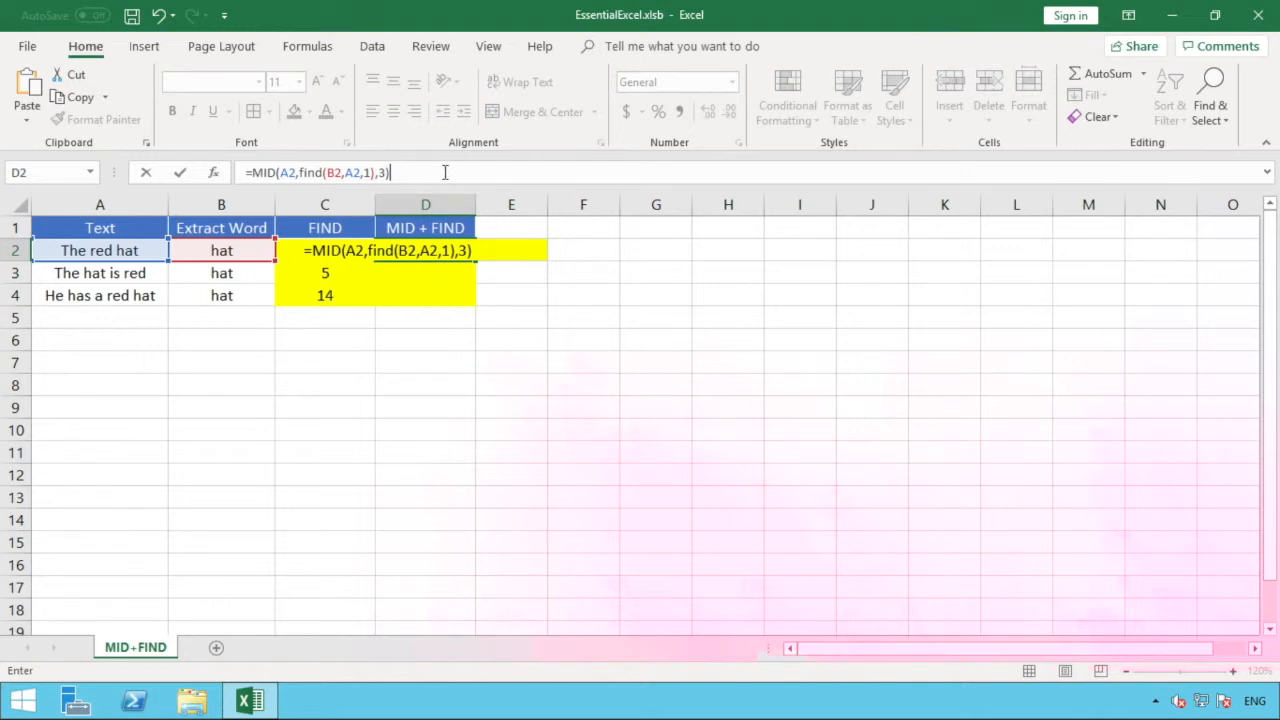
left_click(445, 172)
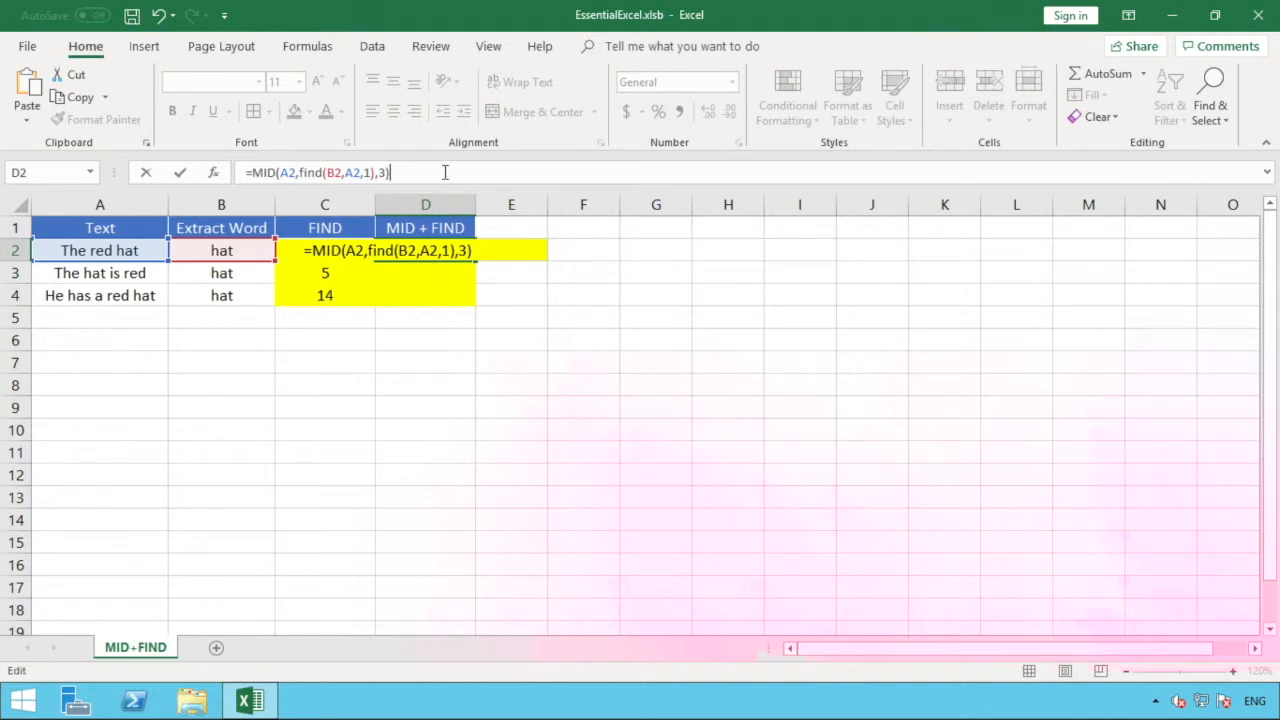
left_click(403, 277)
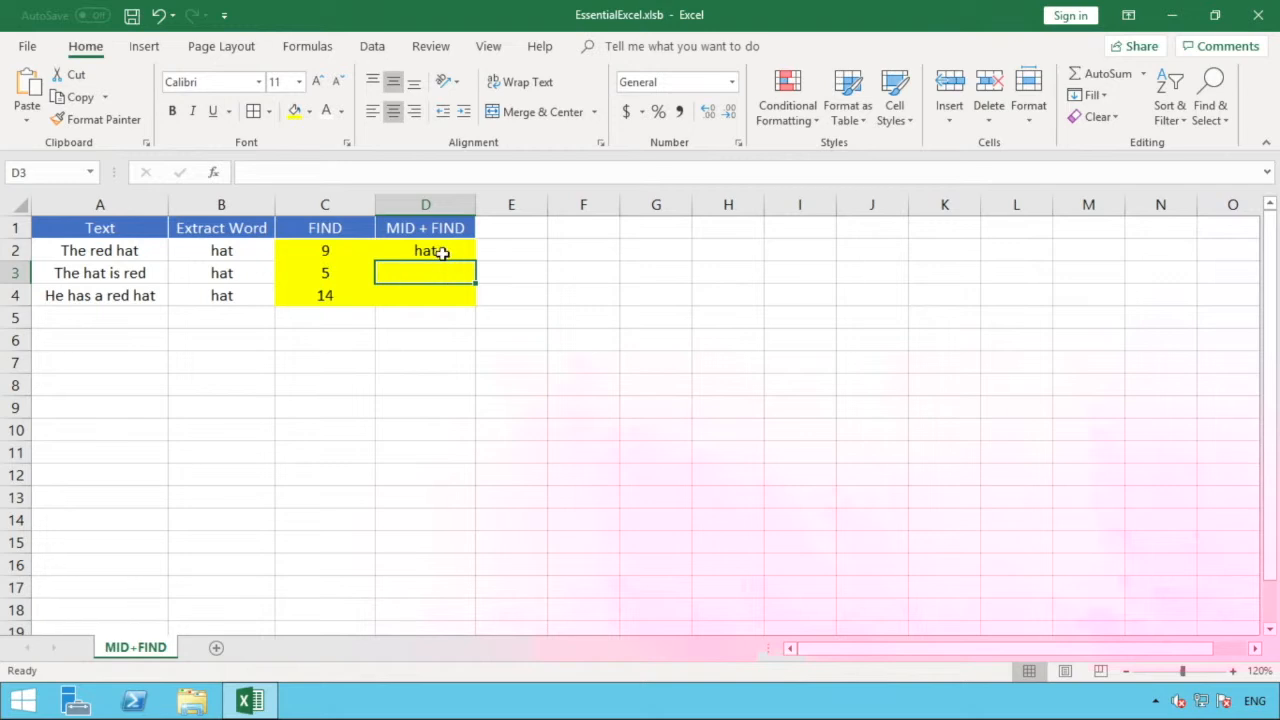
Fill the combined MID and FIND formula from D2 down through D4.
left_click(437, 251)
left_click_drag(476, 260, 476, 303)
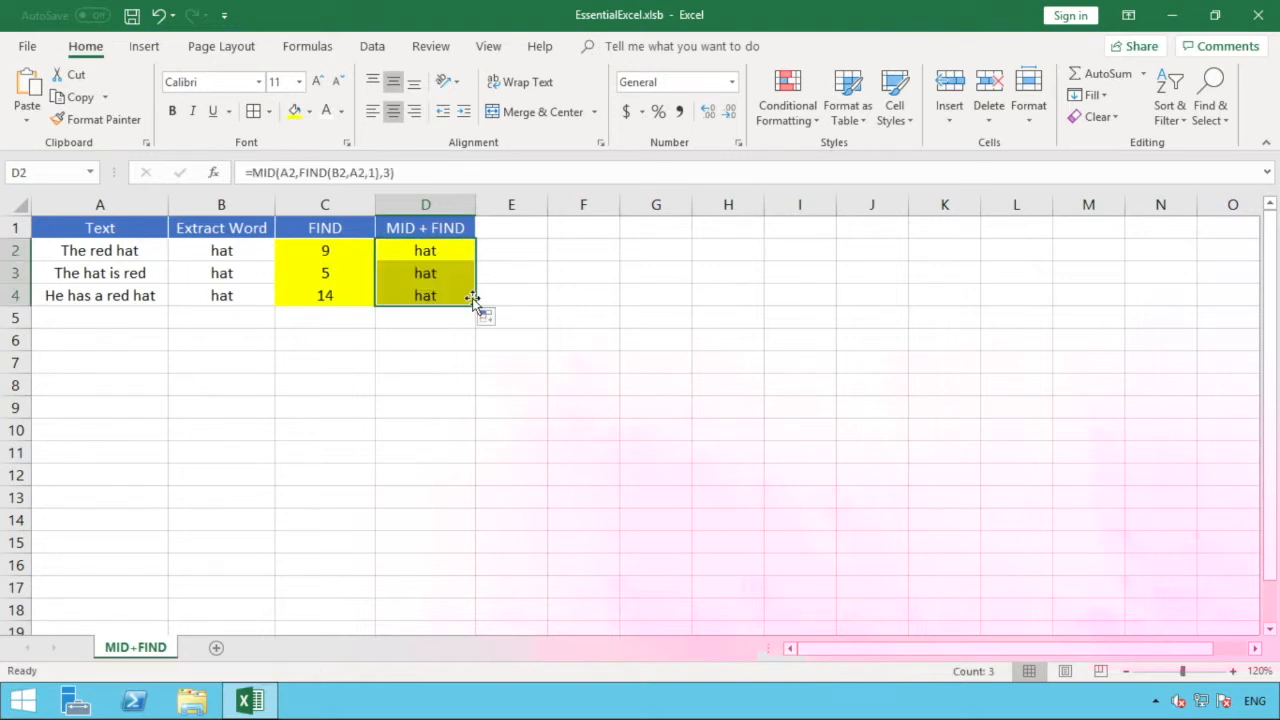
left_click(457, 294)
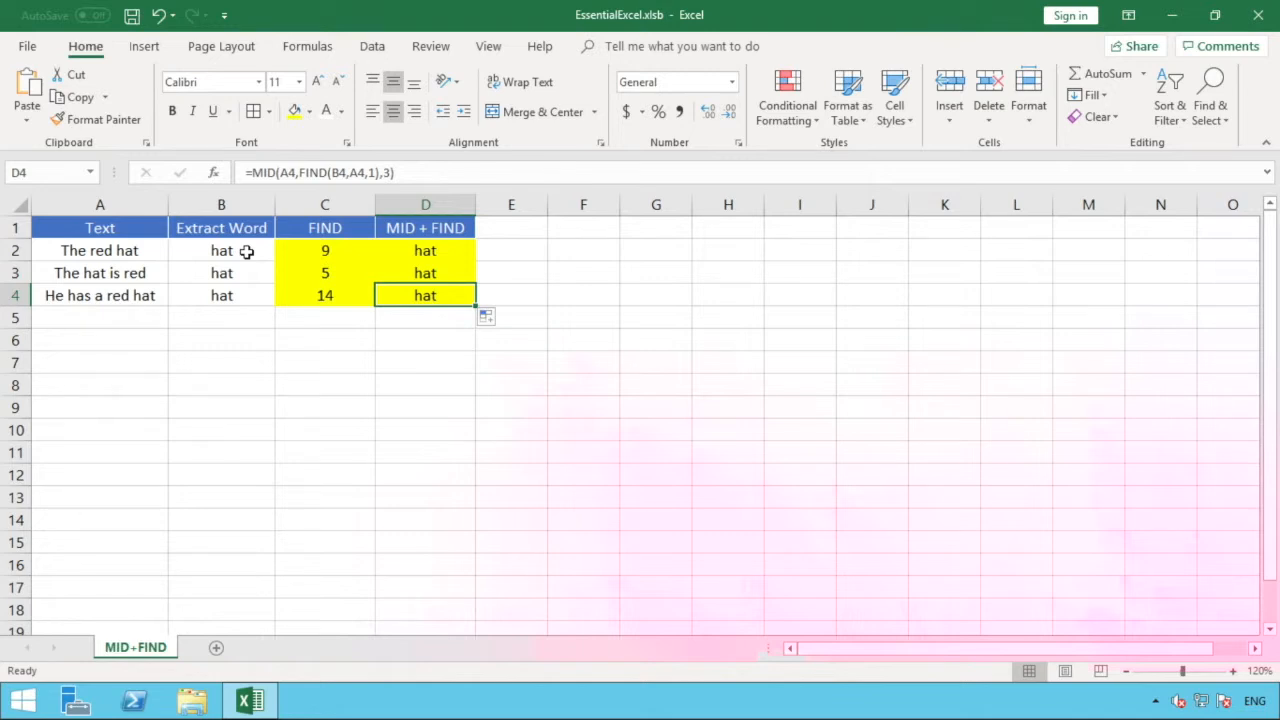
Change the word "hat" to "hats" in the text strings of A2, A3 and A4.
double_click(145, 251)
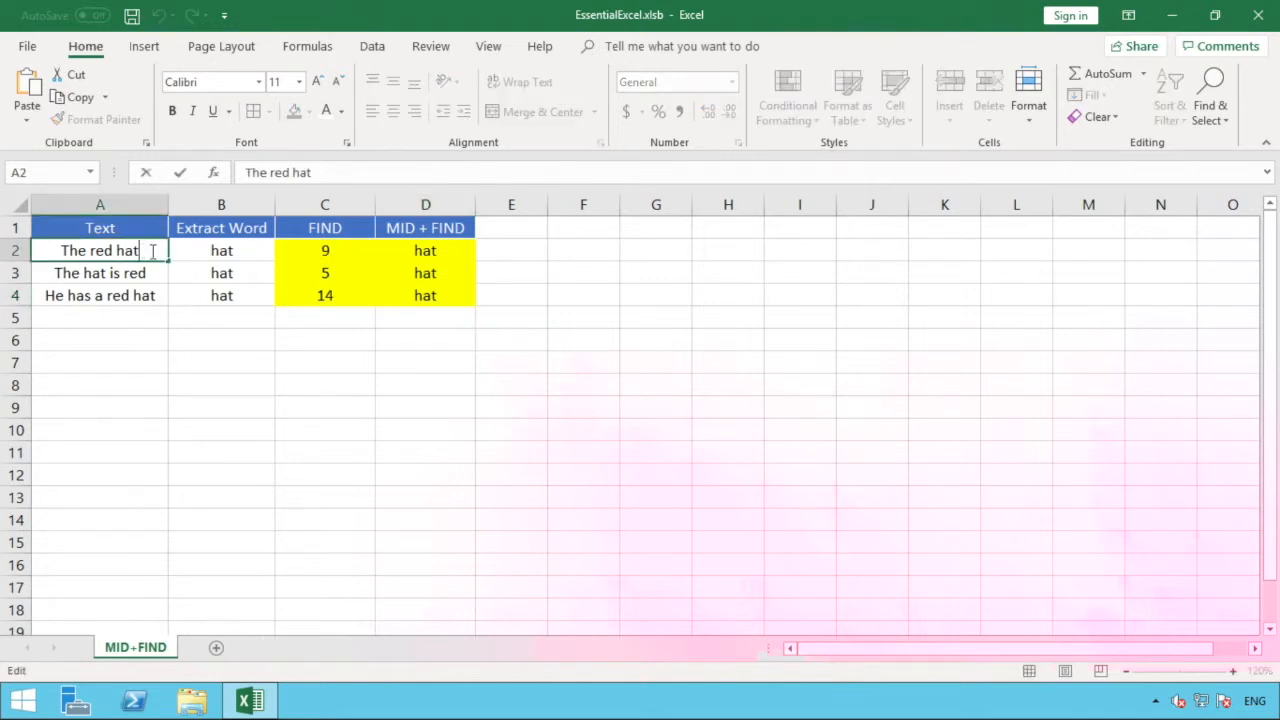
type("s")
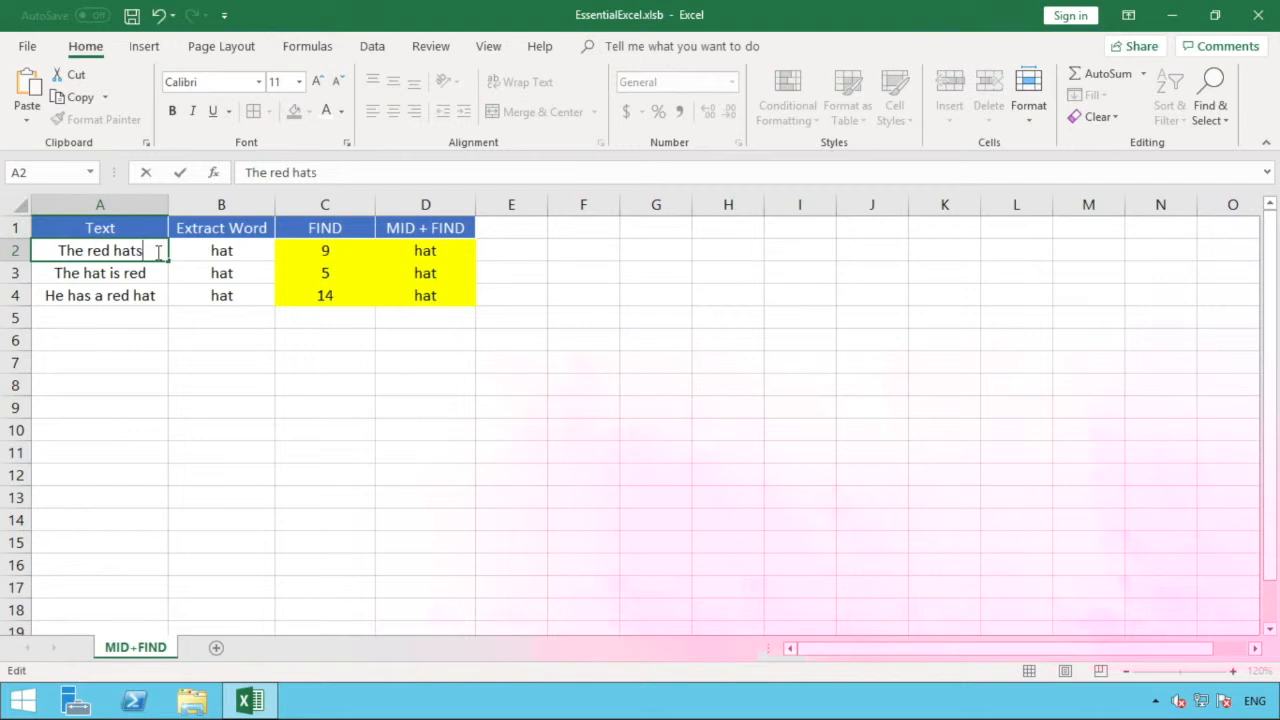
left_click(108, 279)
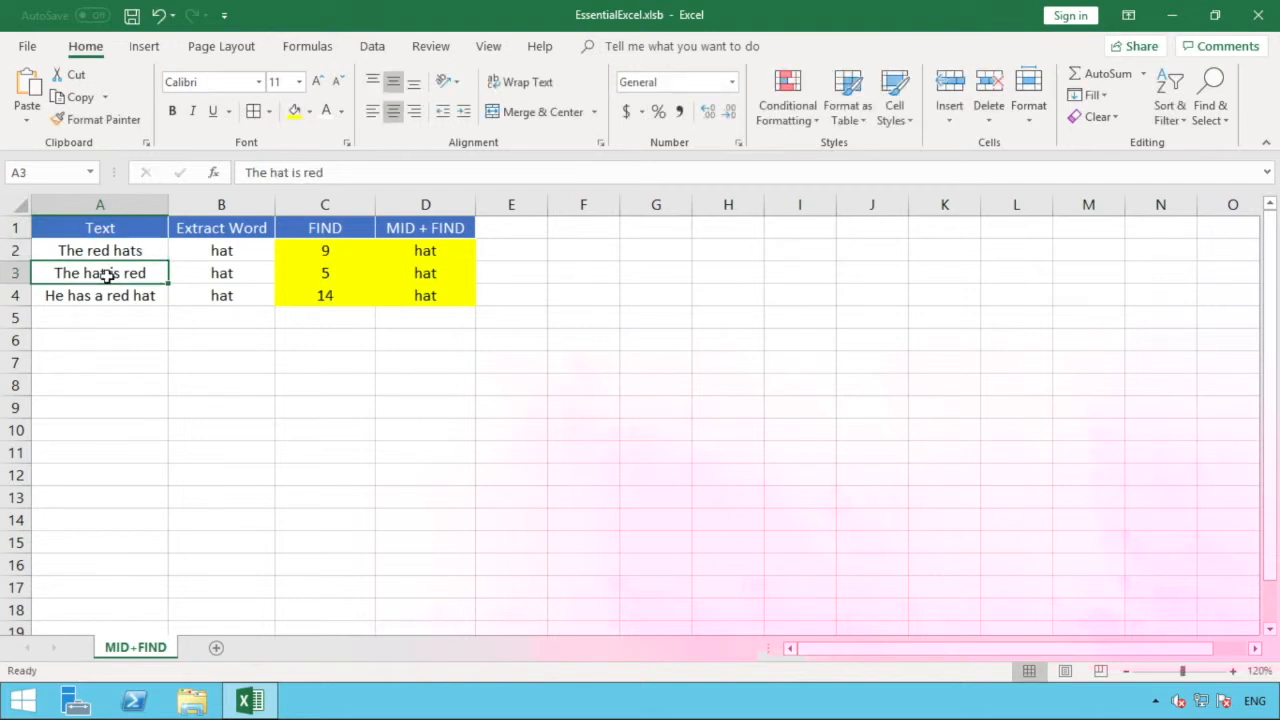
double_click(122, 279)
left_click(86, 273)
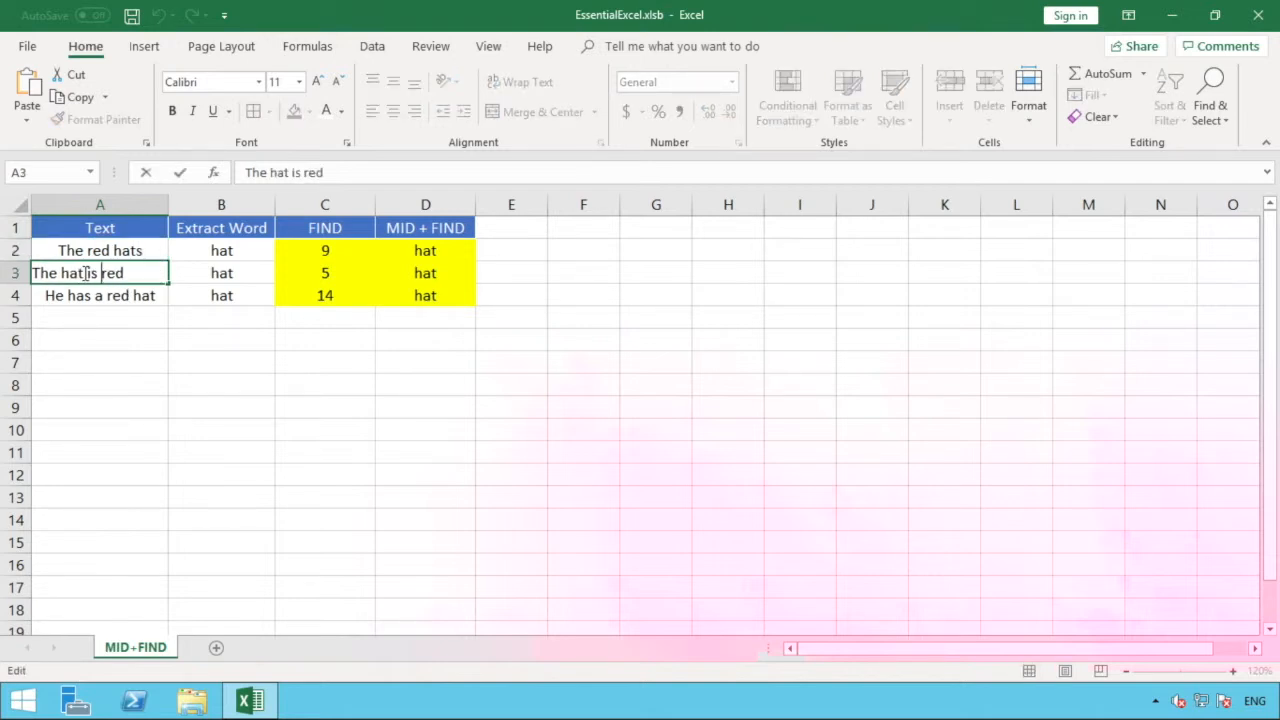
type("s")
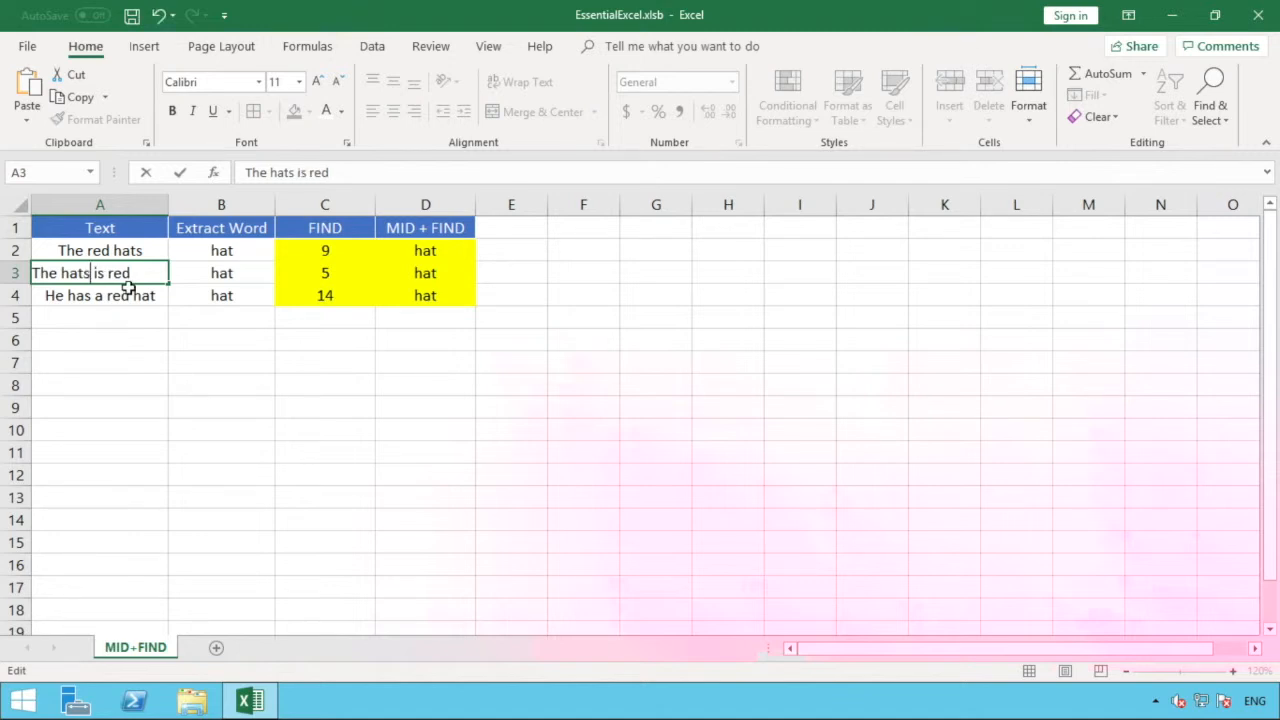
left_click(149, 294)
double_click(153, 295)
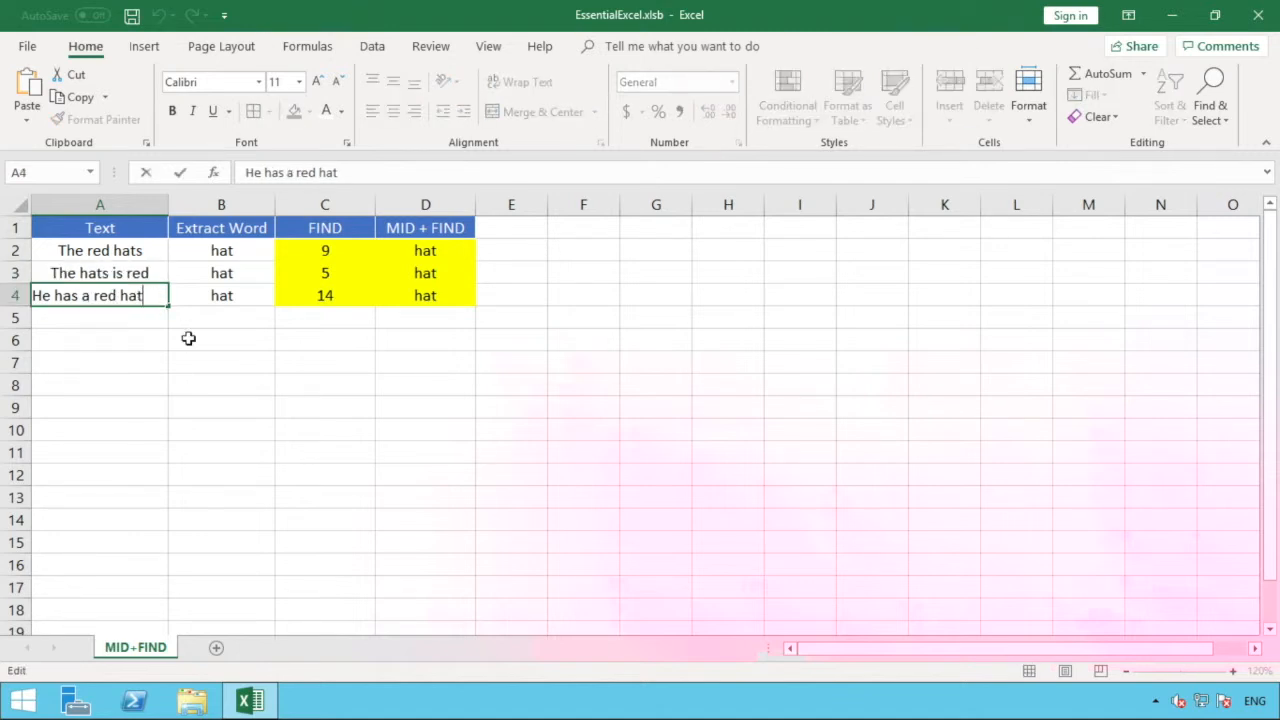
type("s")
left_click(212, 356)
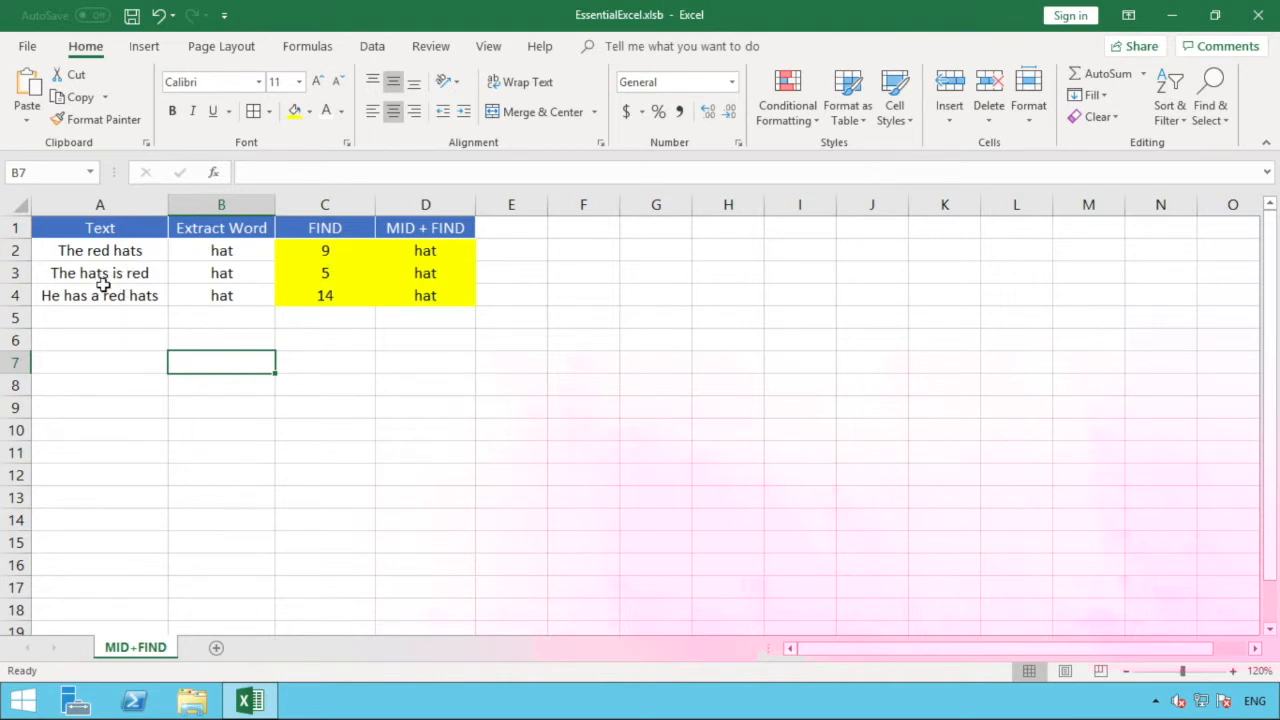
Change the extract word in B2 to "hats" and fill it down through B4.
double_click(257, 251)
type("s")
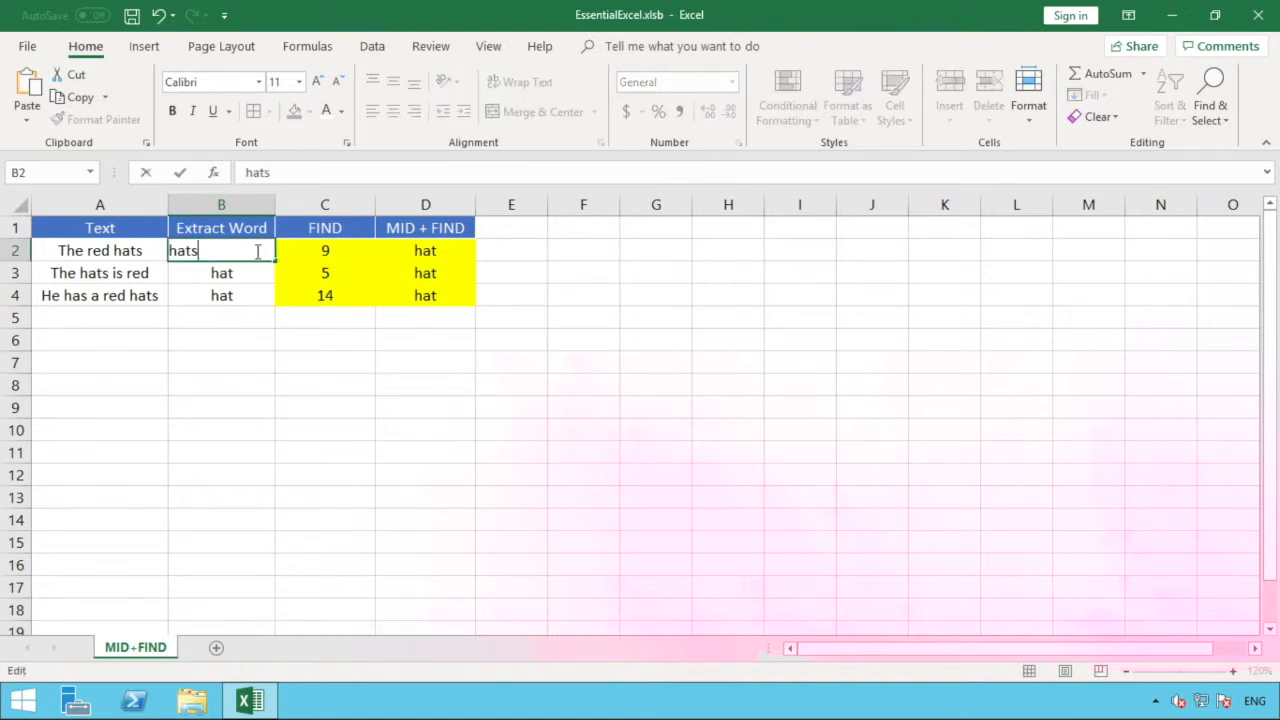
left_click(254, 290)
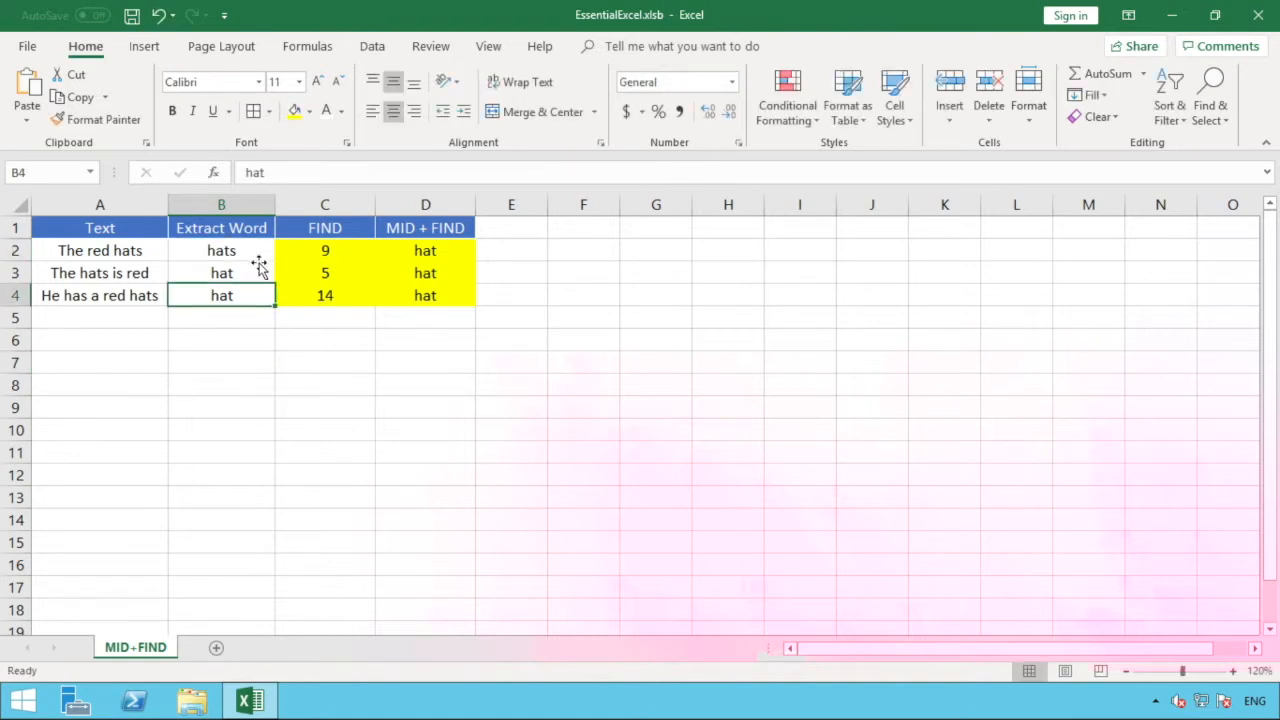
left_click(257, 251)
left_click_drag(275, 262, 246, 322)
left_click(246, 322)
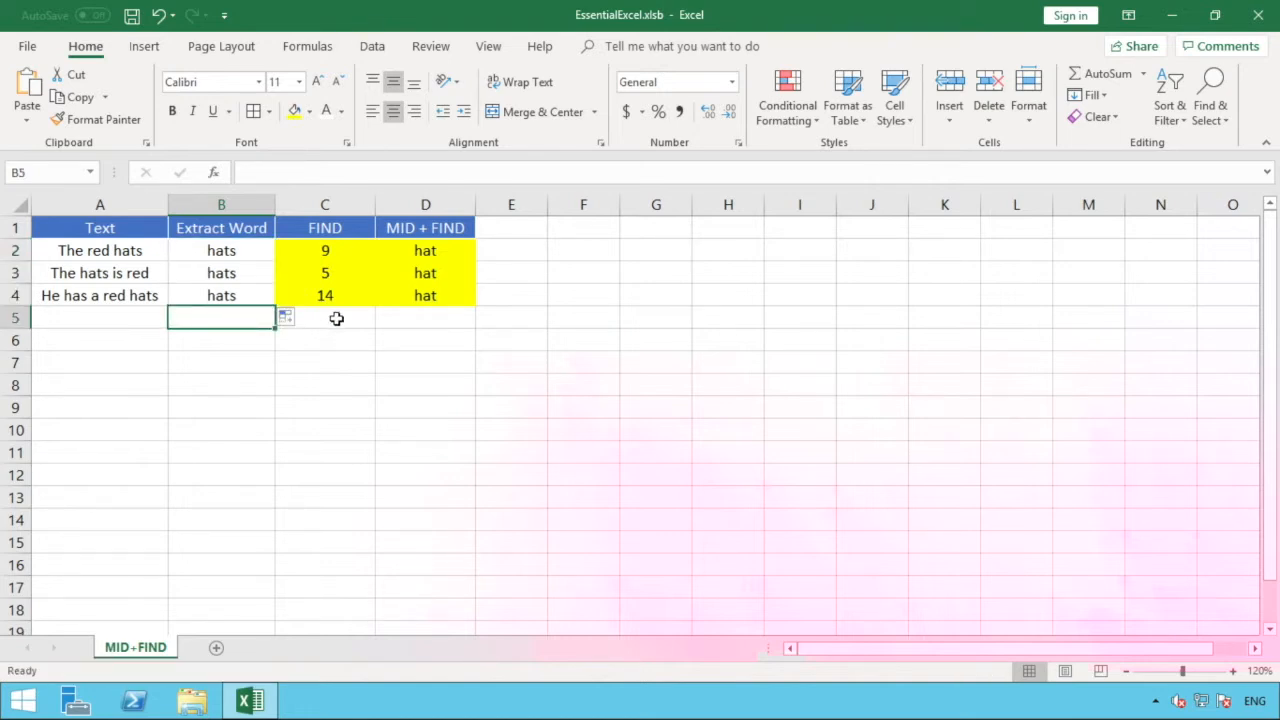
Replace the number-of-characters argument of the MID formula in D2 with LEN(B2) and commit the formula.
left_click(336, 249)
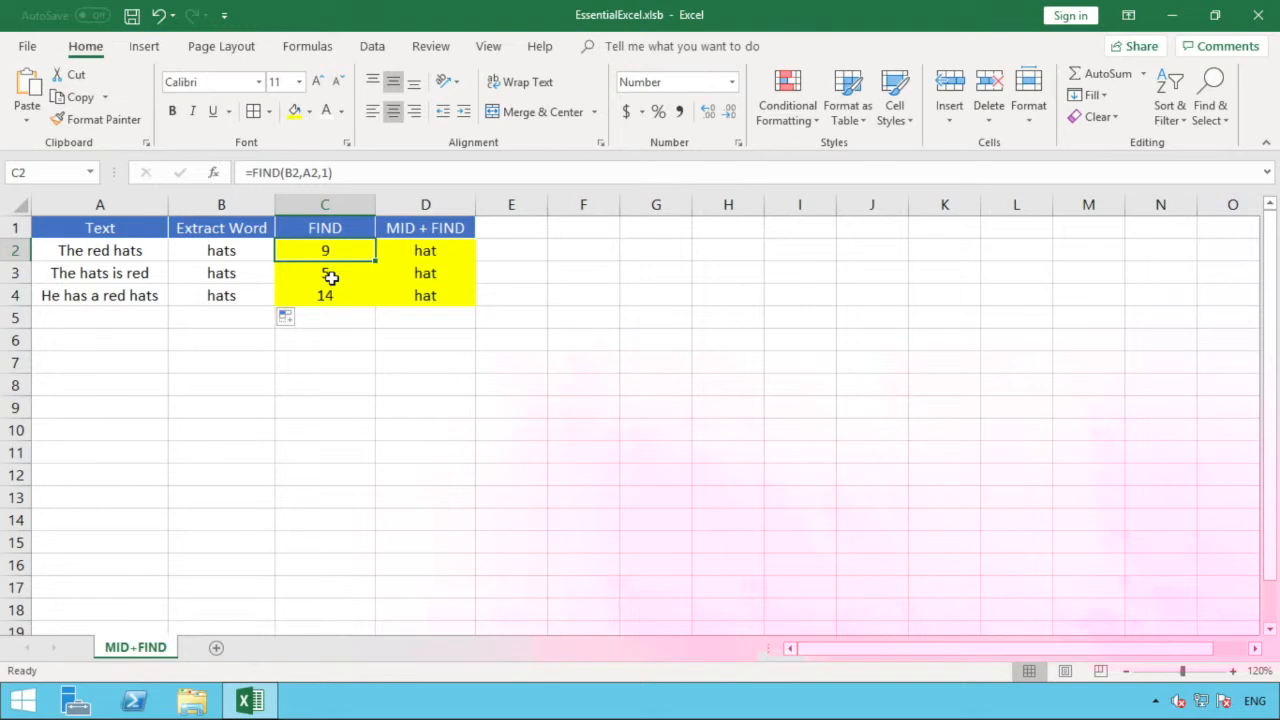
left_click(457, 249)
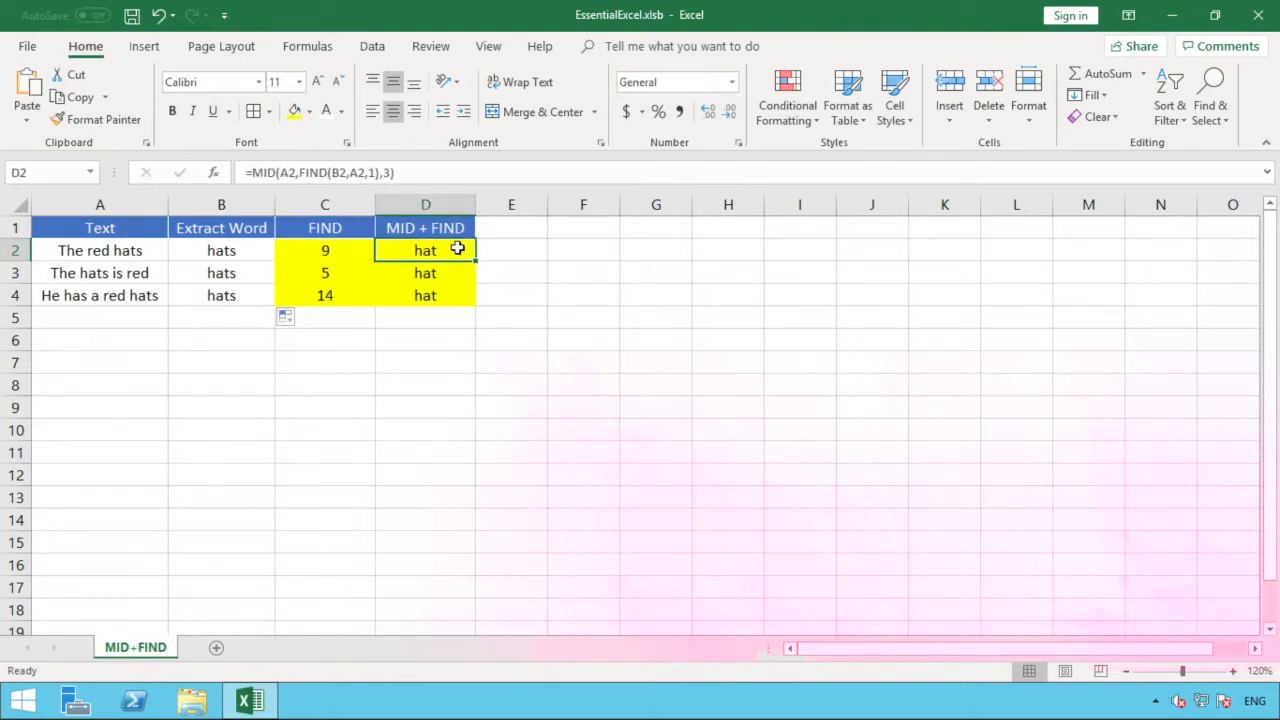
double_click(388, 173)
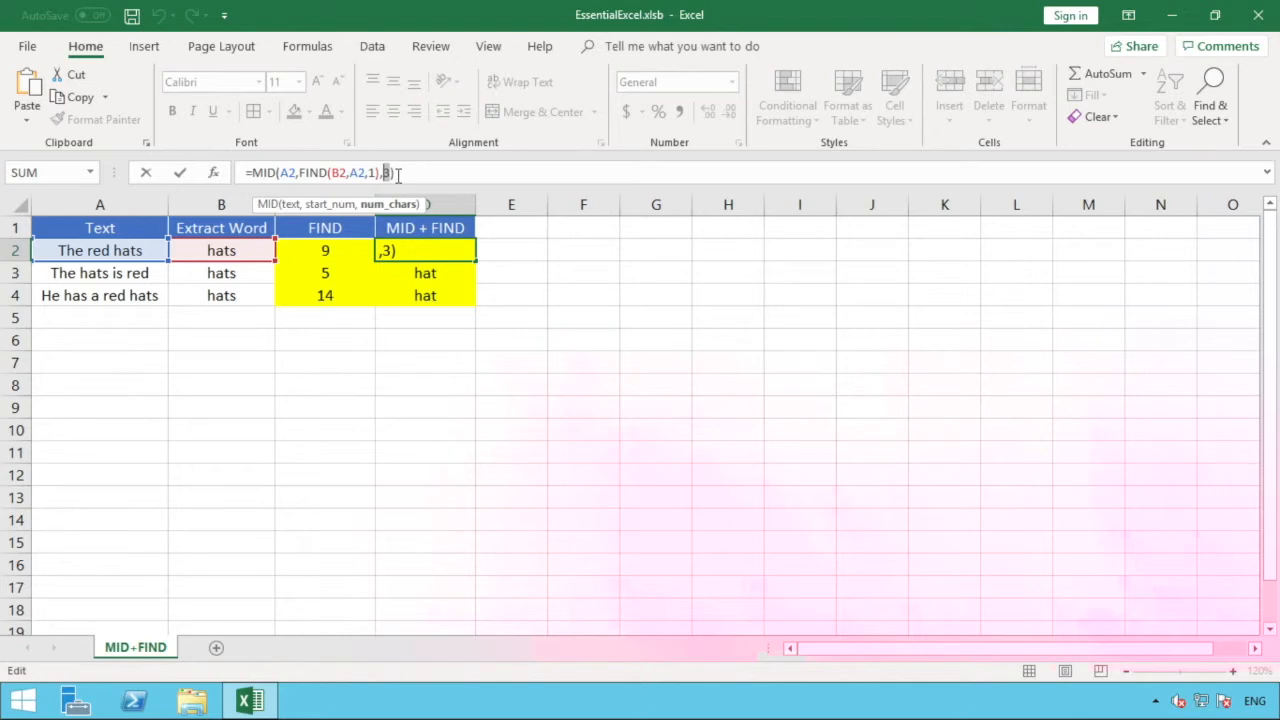
key("BackSpace")
type("l")
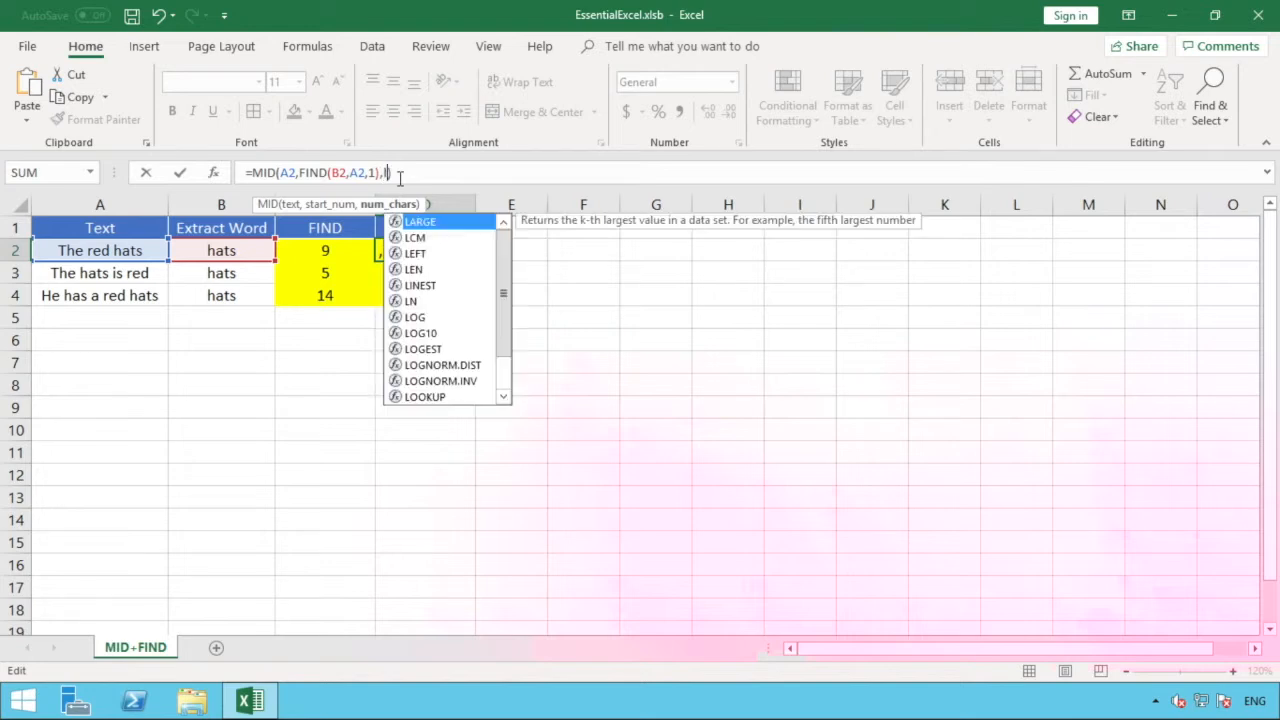
type("e")
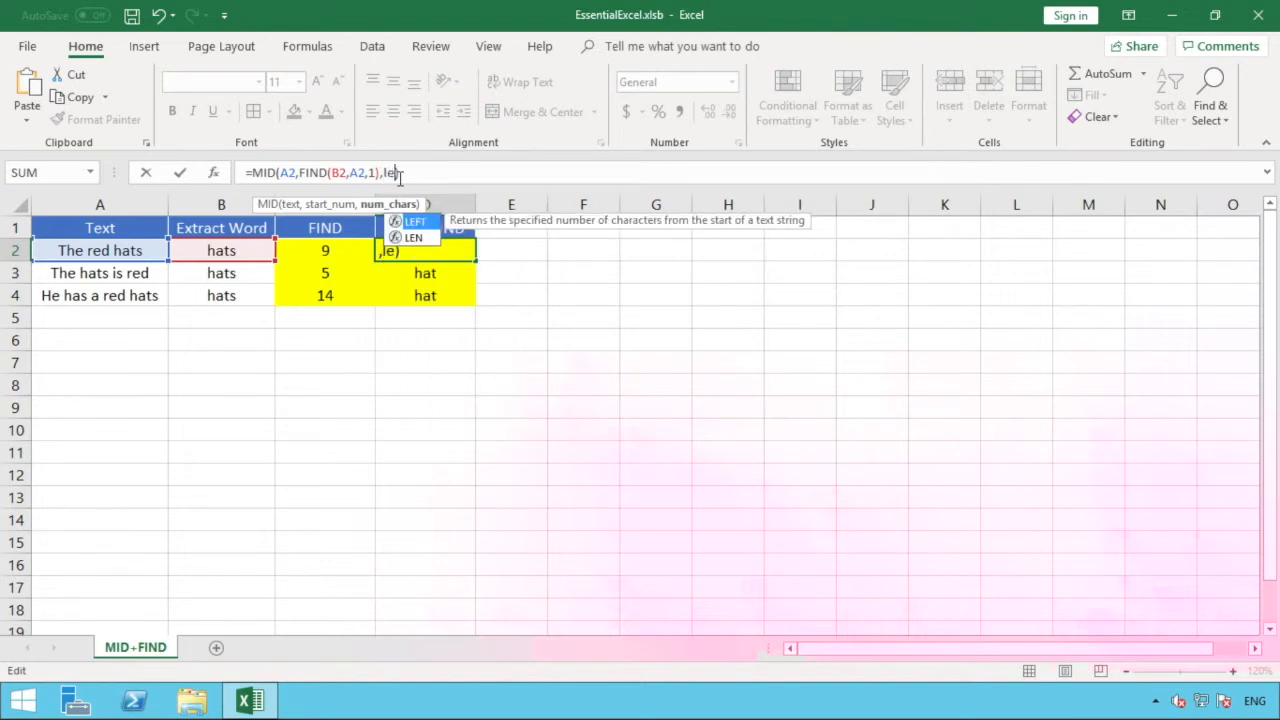
type("n")
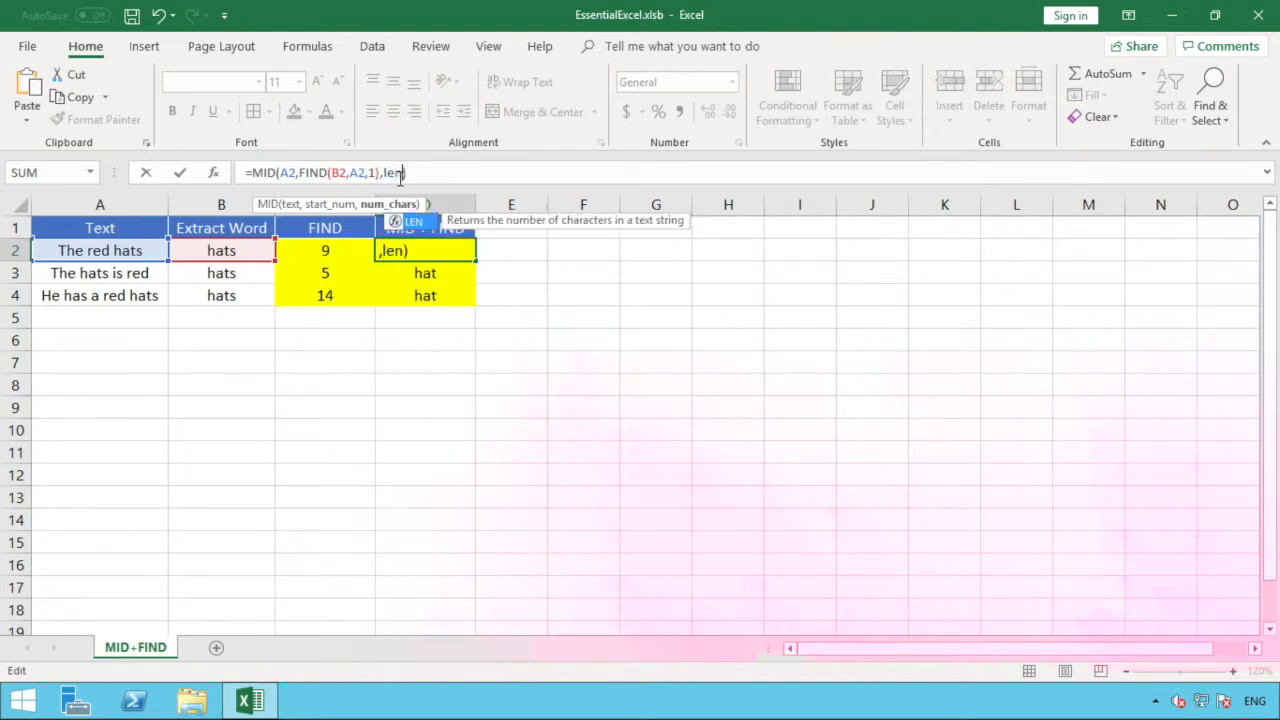
type("(")
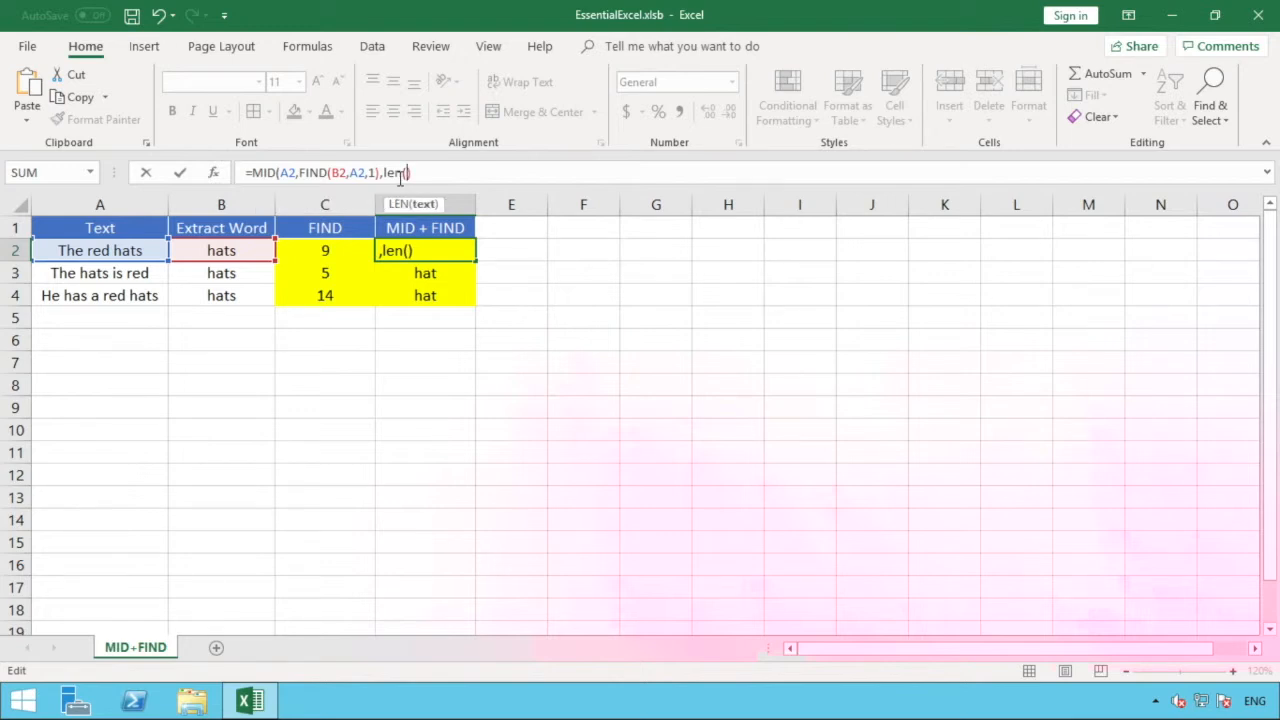
left_click(235, 250)
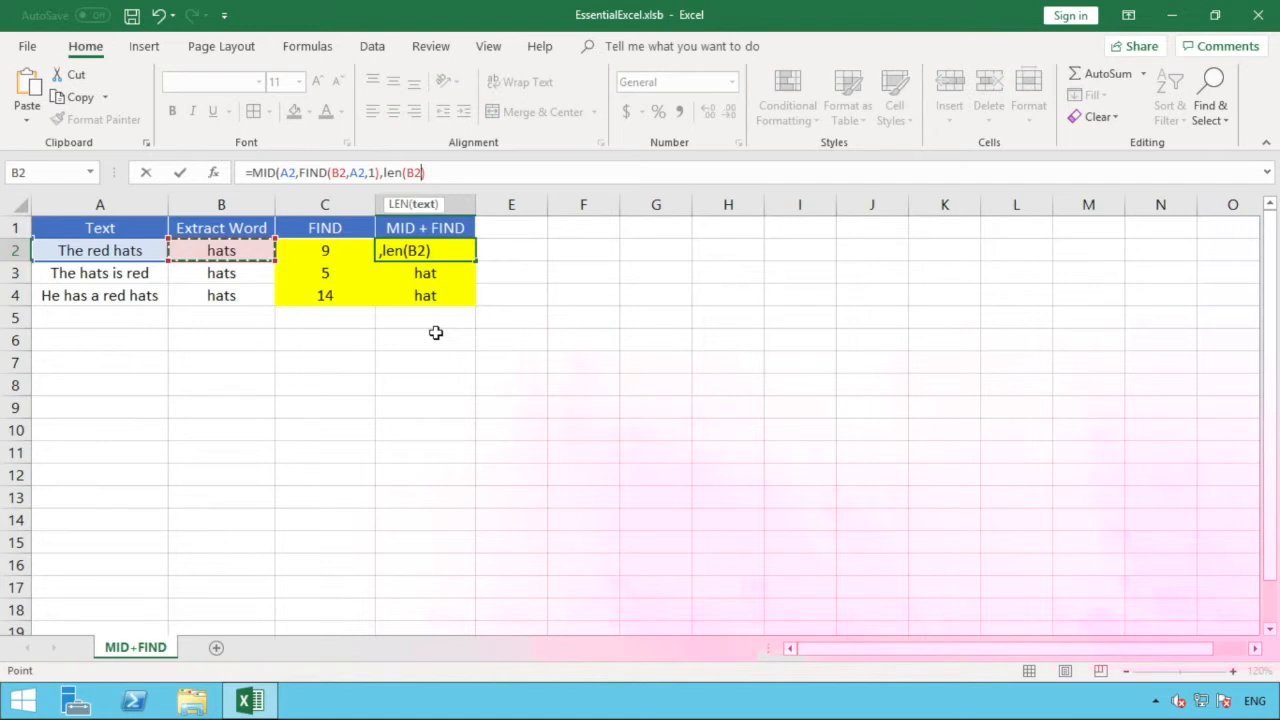
type(")")
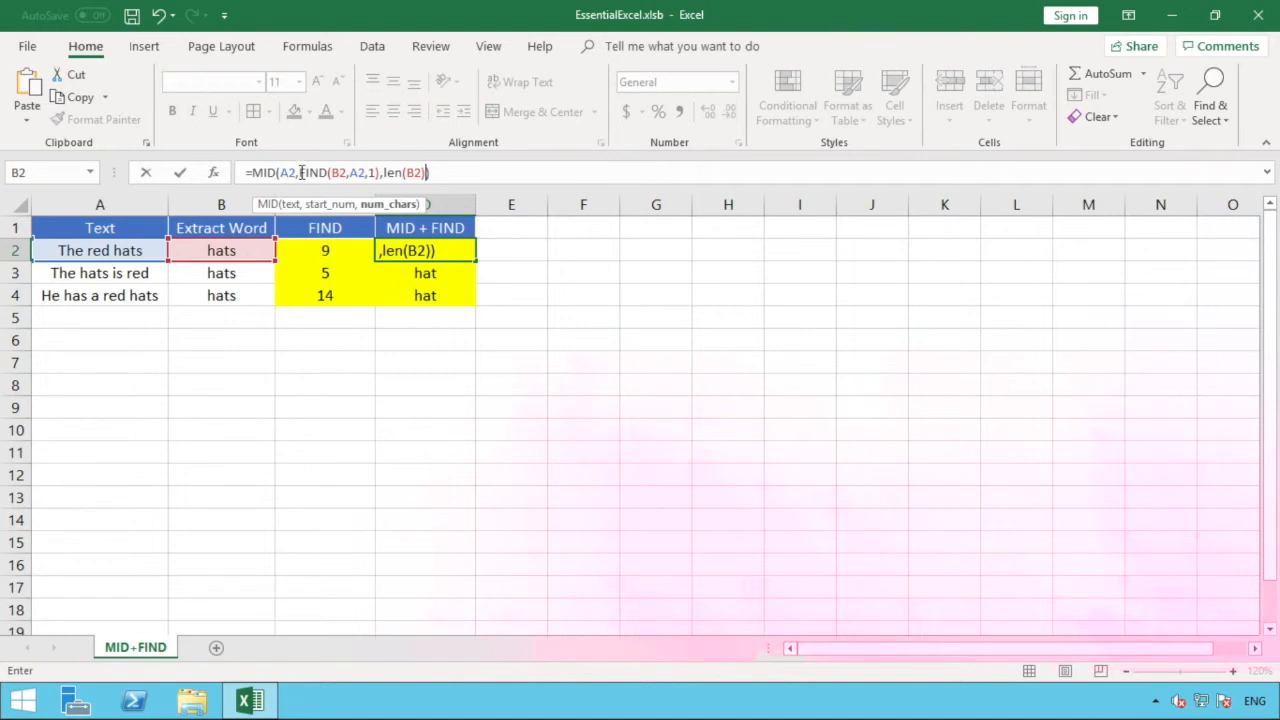
left_click_drag(299, 172, 377, 172)
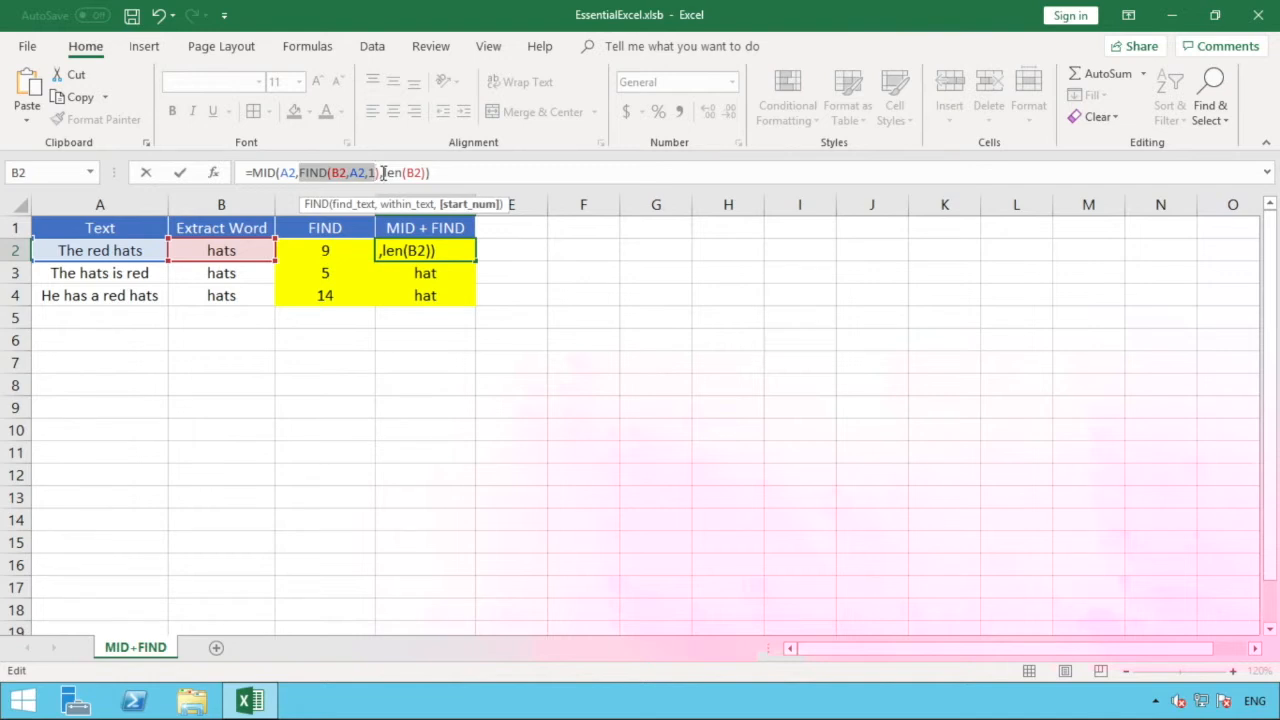
left_click_drag(379, 172, 428, 173)
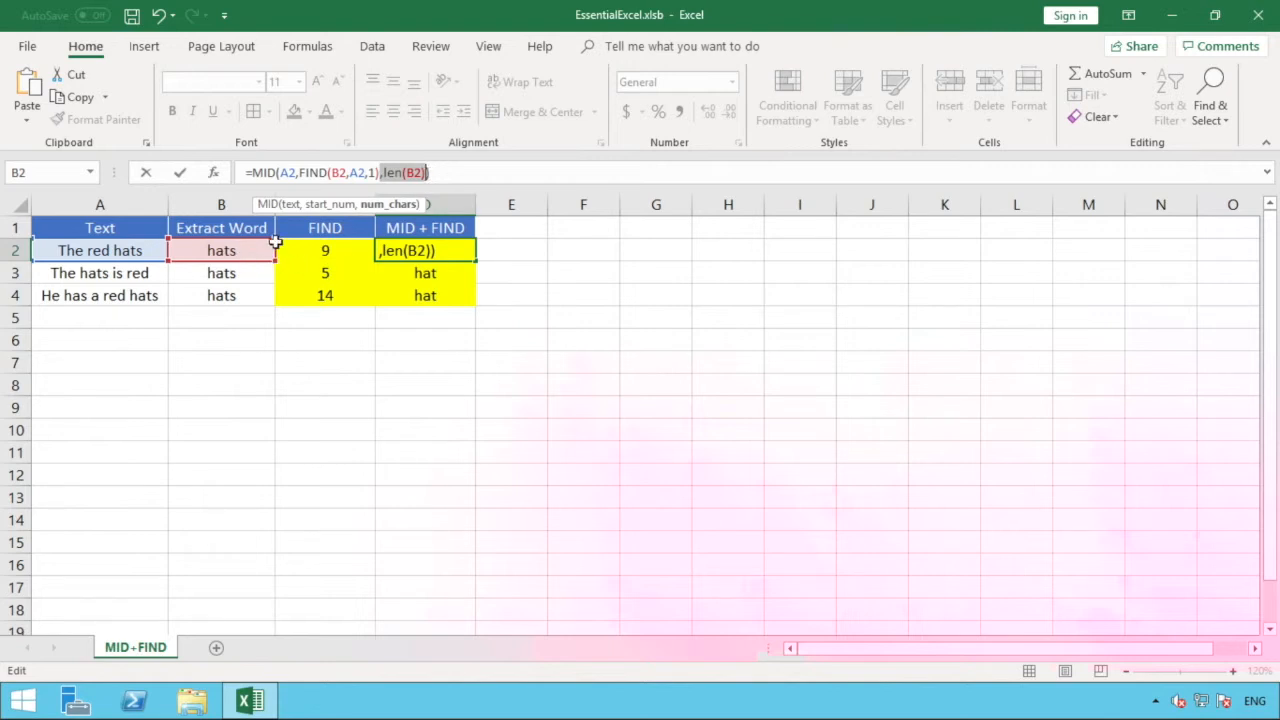
left_click(429, 173)
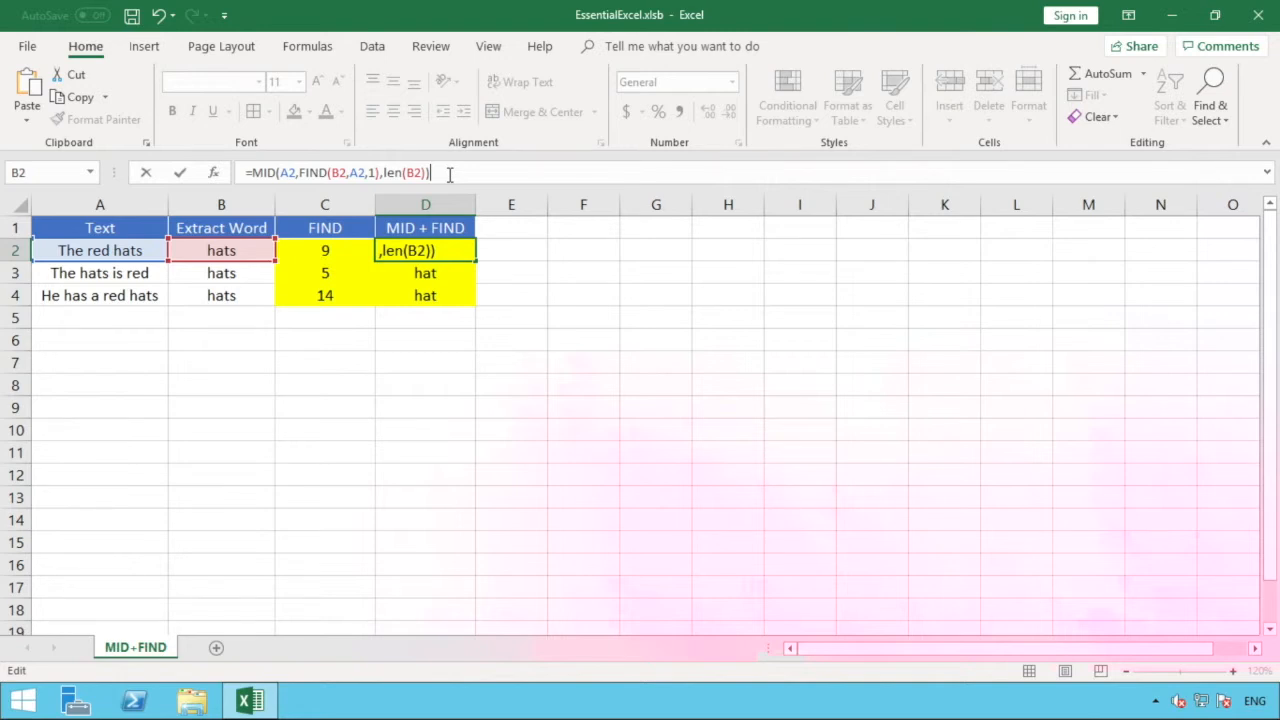
left_click(429, 274)
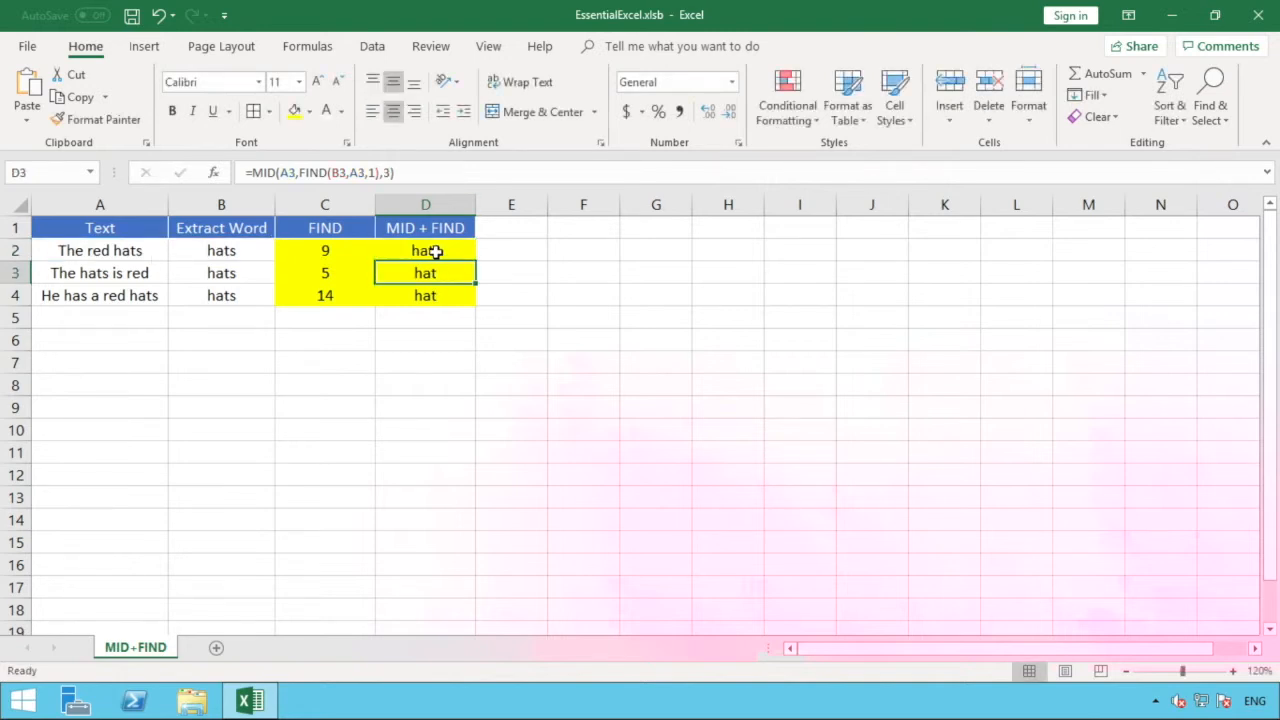
Fill the MID formula with the LEN argument from D2 down through D4.
left_click(435, 252)
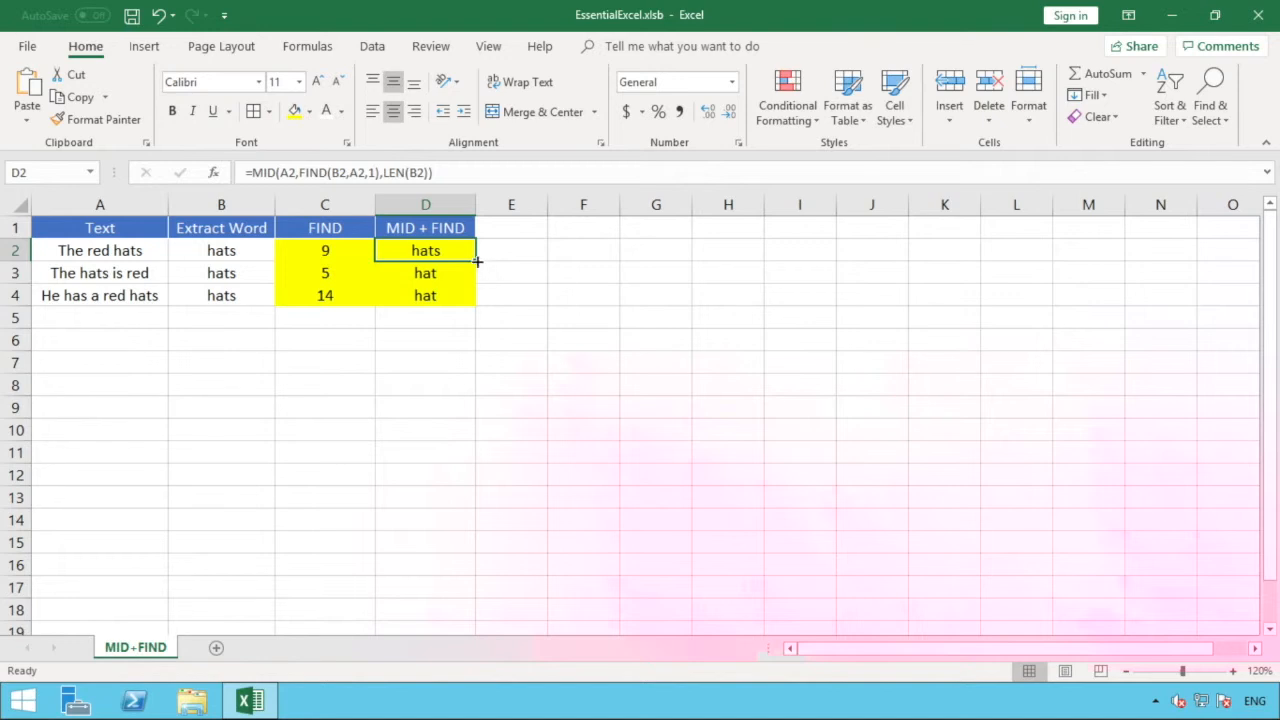
left_click_drag(477, 261, 471, 305)
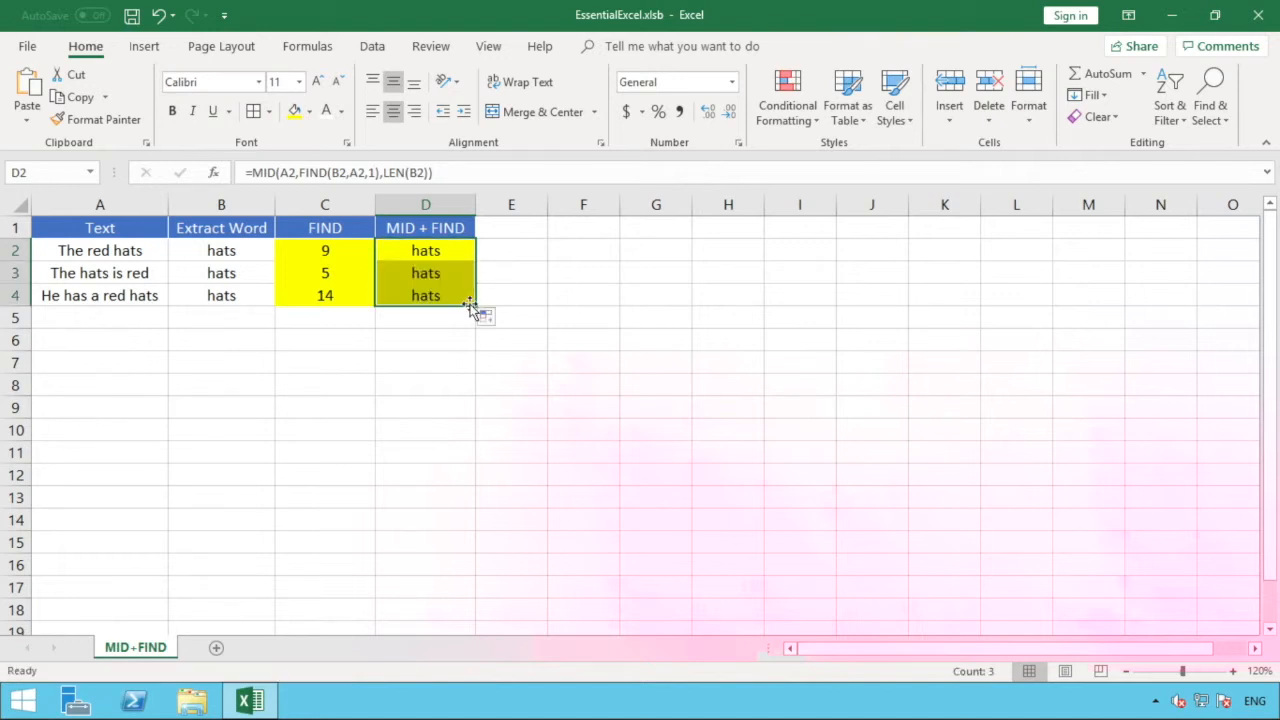
left_click(446, 320)
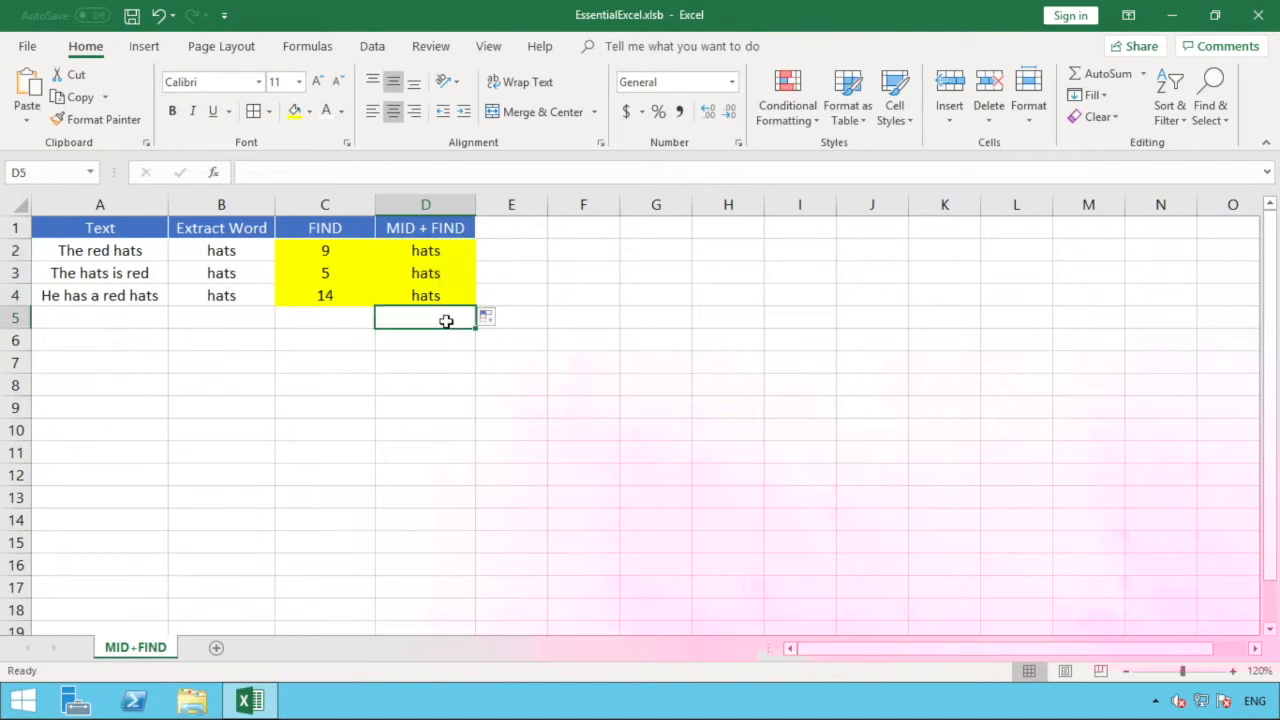
Change the extract word in B2 to "hat" to test the formula in D2.
left_click(225, 254)
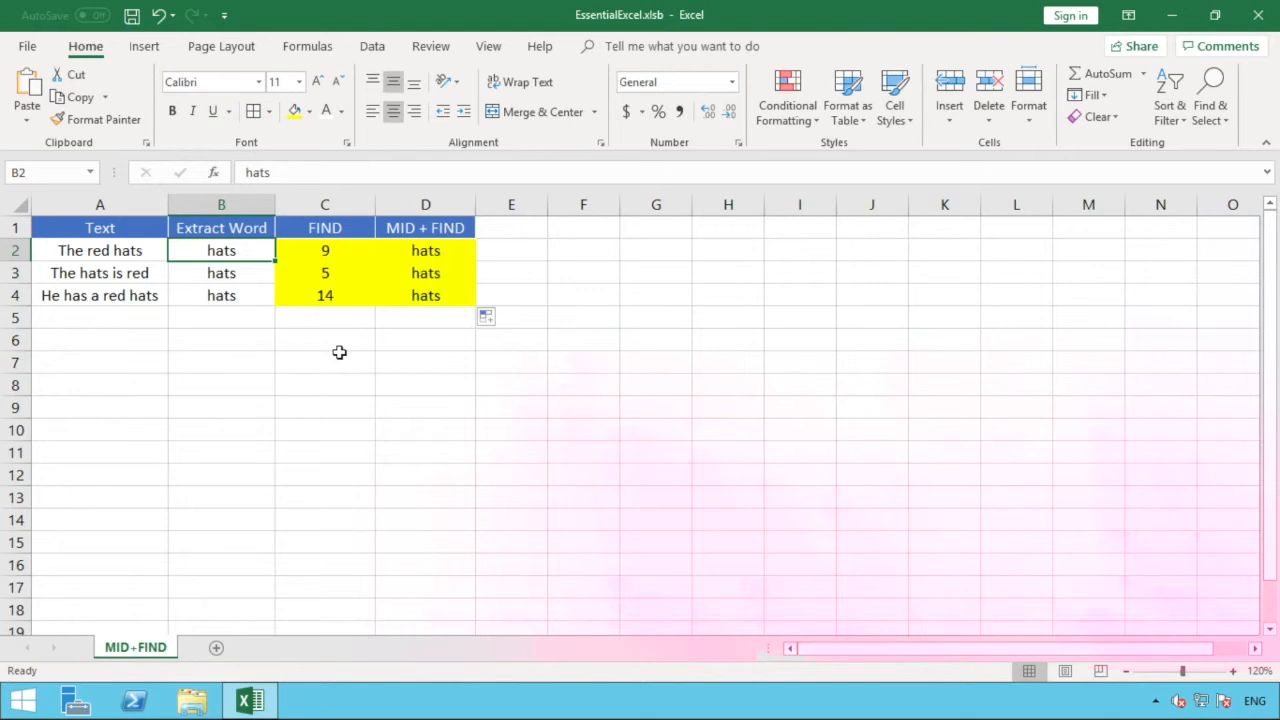
key("F2")
key("BackSpace")
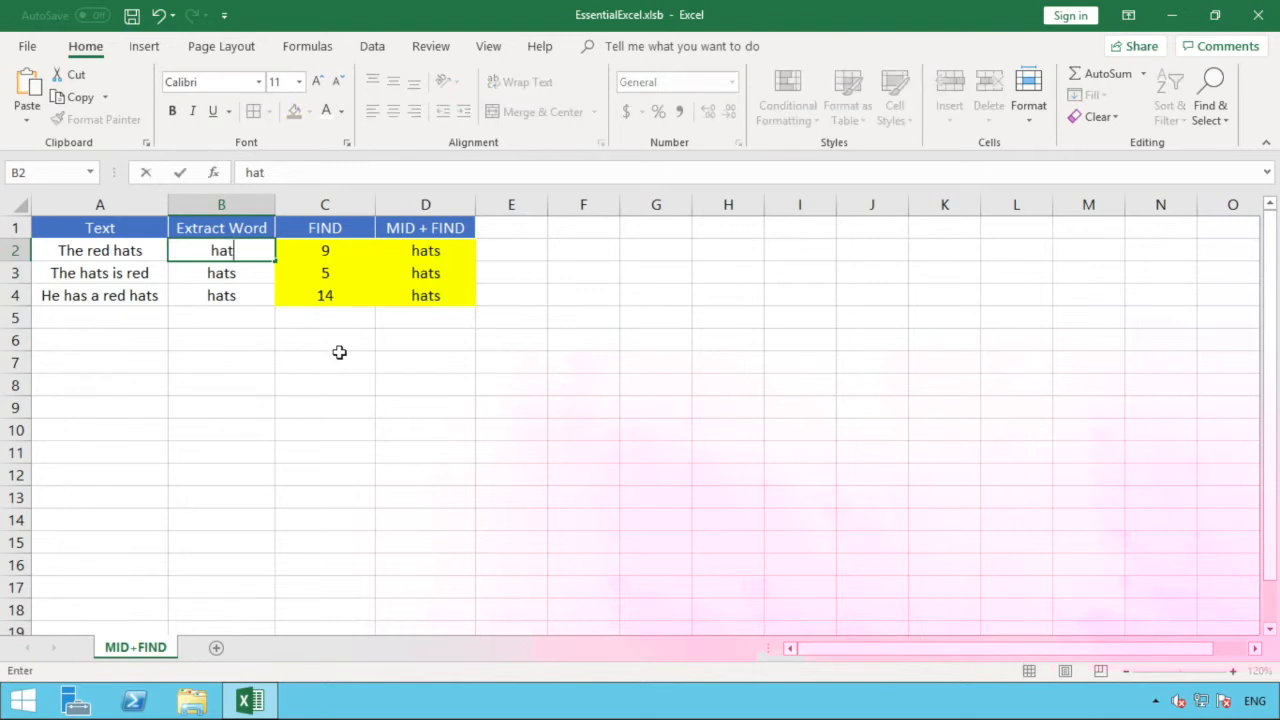
left_click(339, 352)
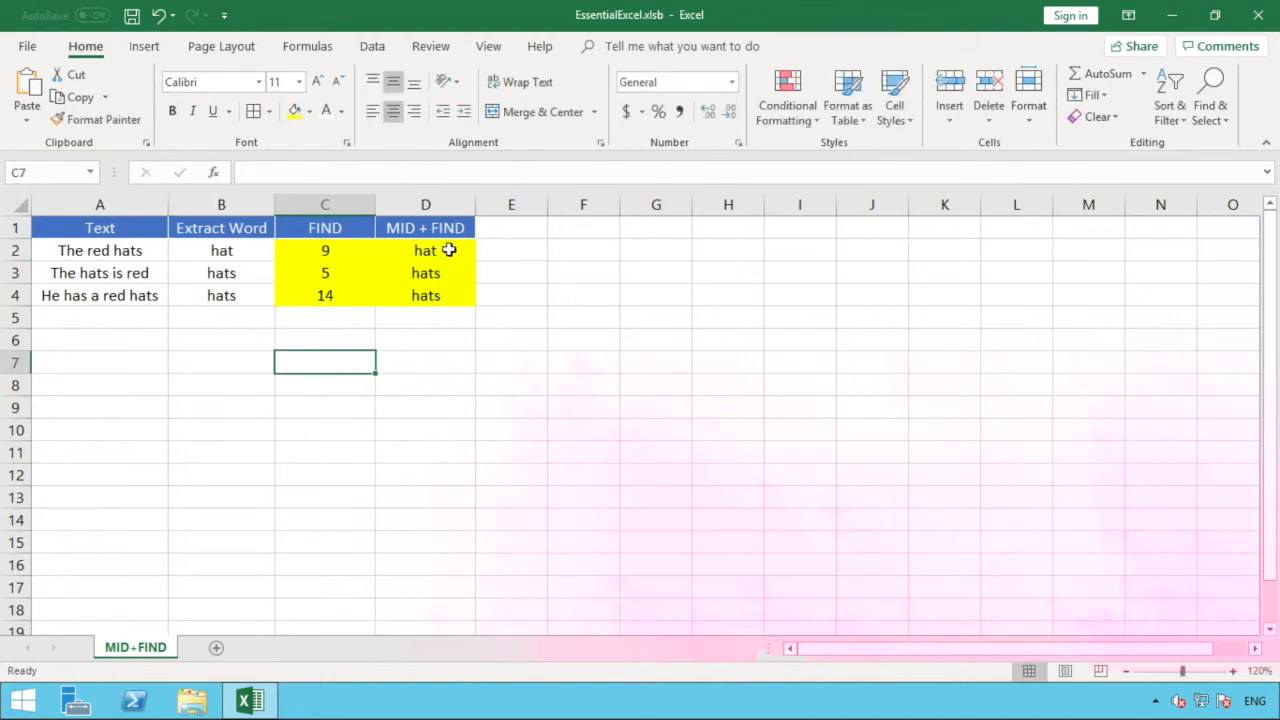
Set the extract word in B2 to "red" and fill it down through B4.
left_click(258, 251)
type("red")
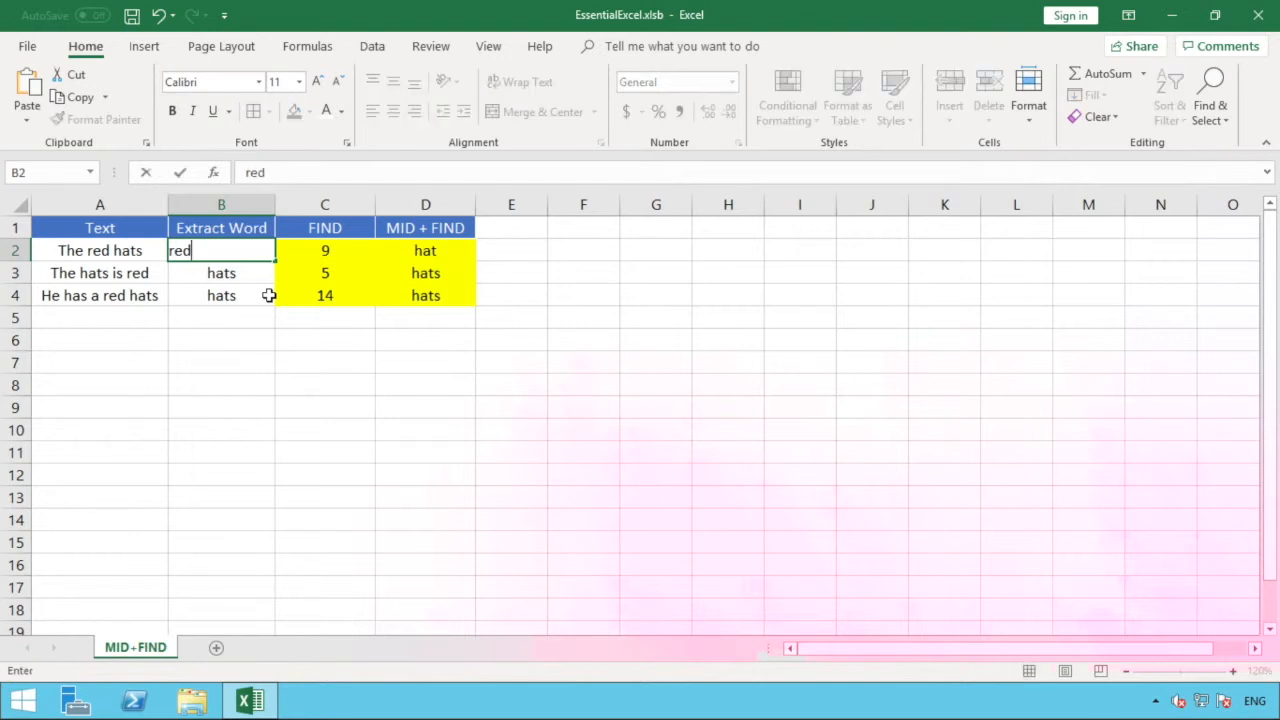
left_click(269, 295)
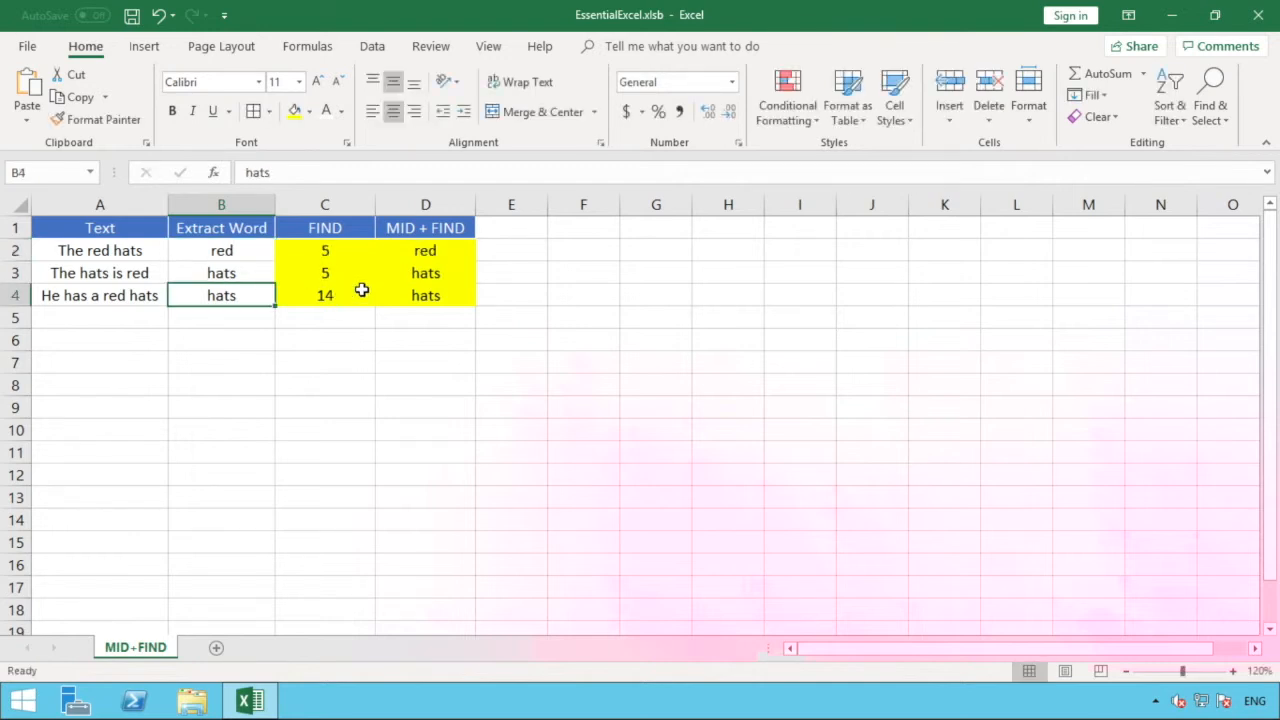
left_click(240, 251)
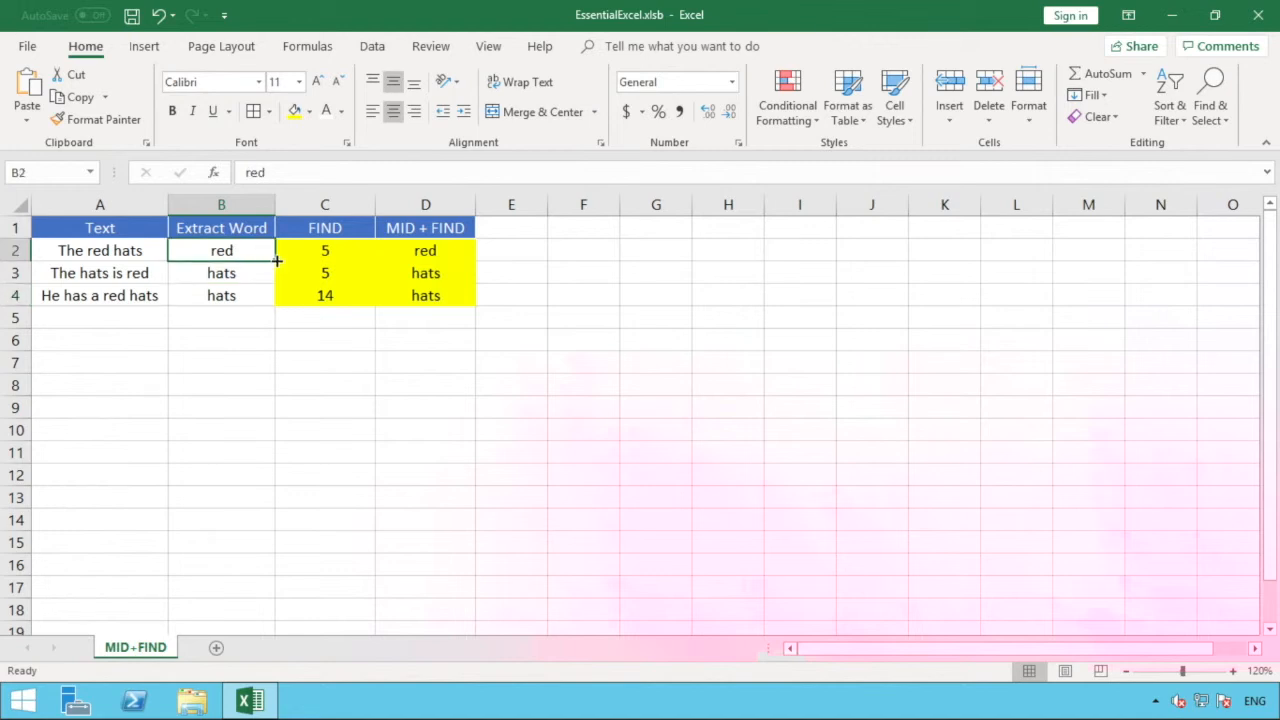
left_click_drag(276, 261, 276, 304)
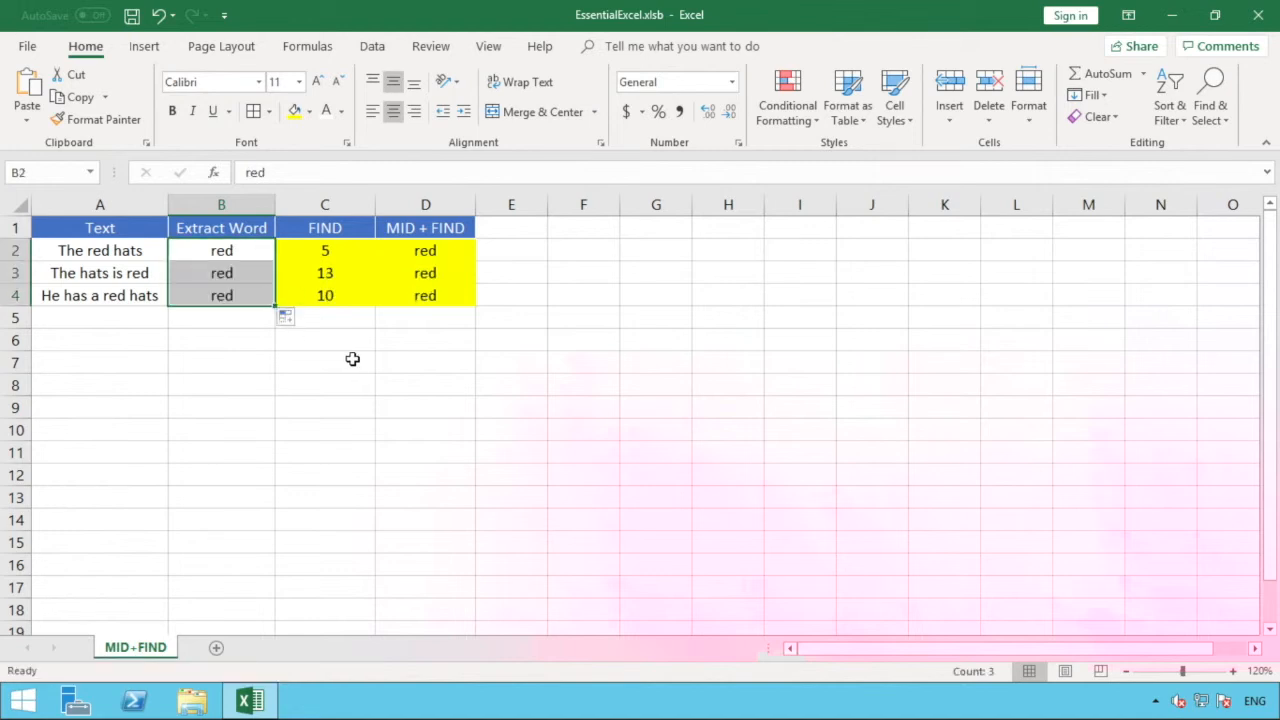
left_click(352, 359)
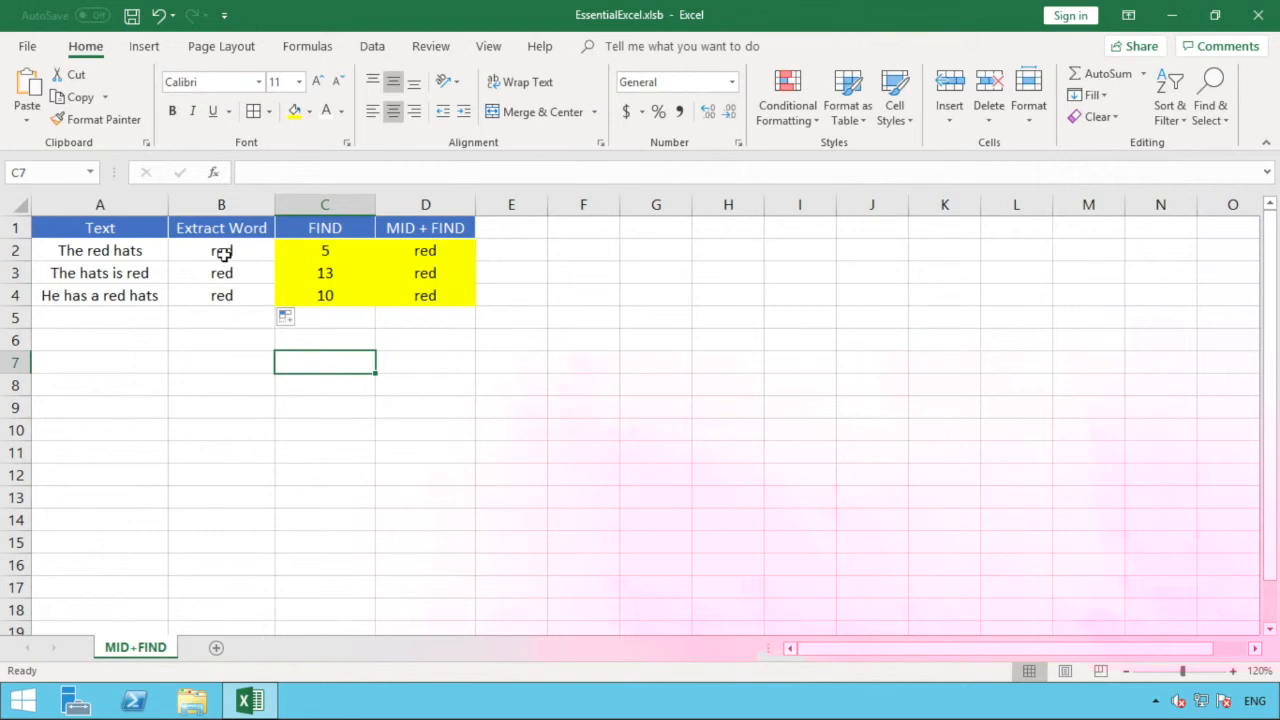
Review the Text column and the formula in D2, and save the workbook.
left_click(525, 327)
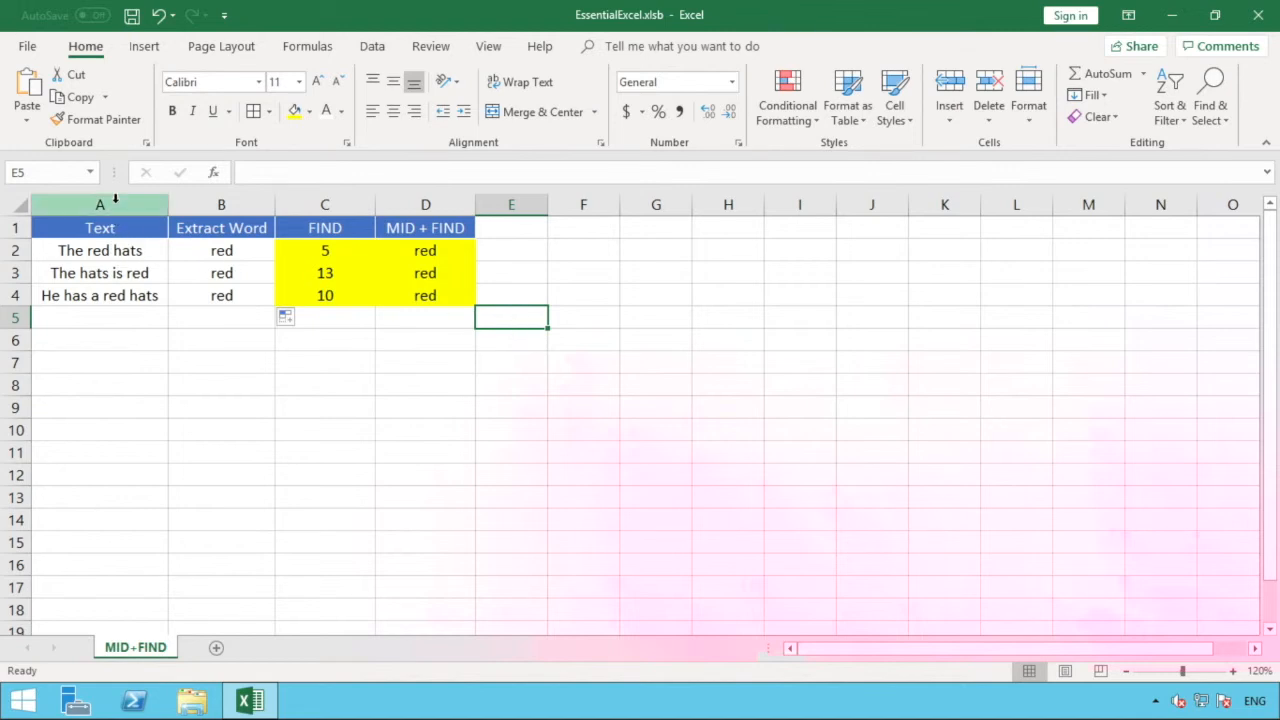
left_click(115, 200)
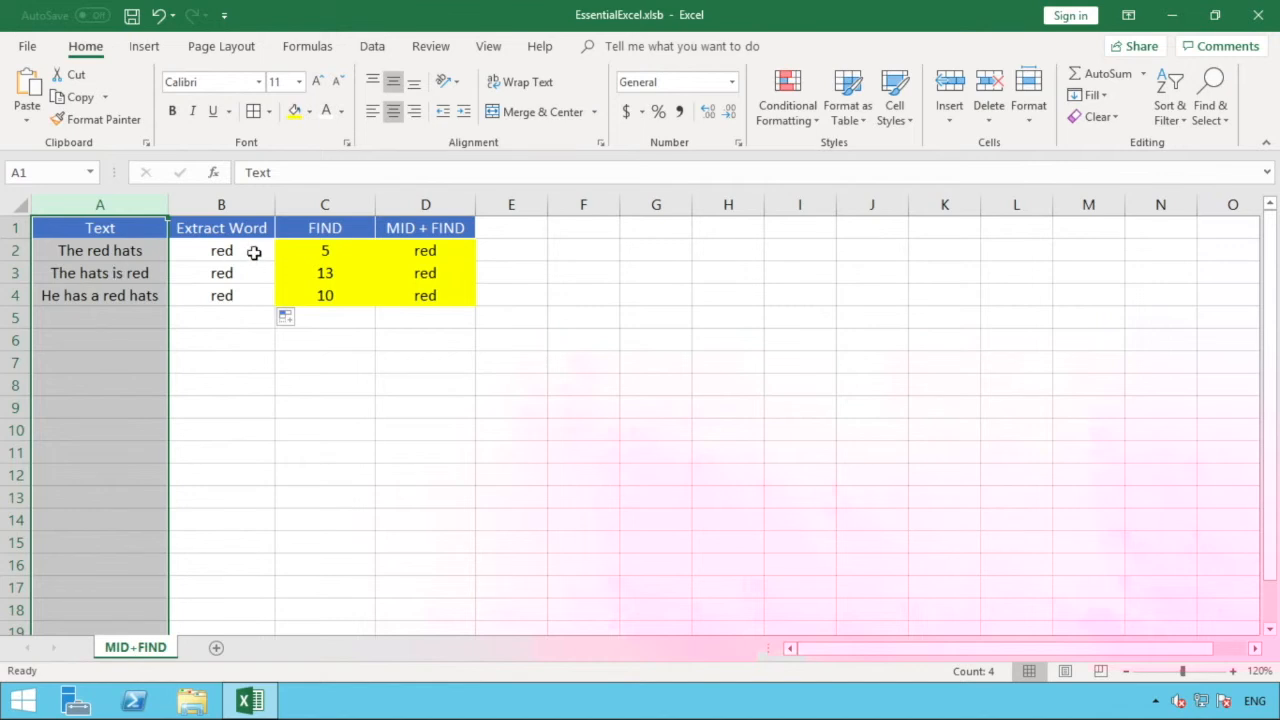
left_click(445, 250)
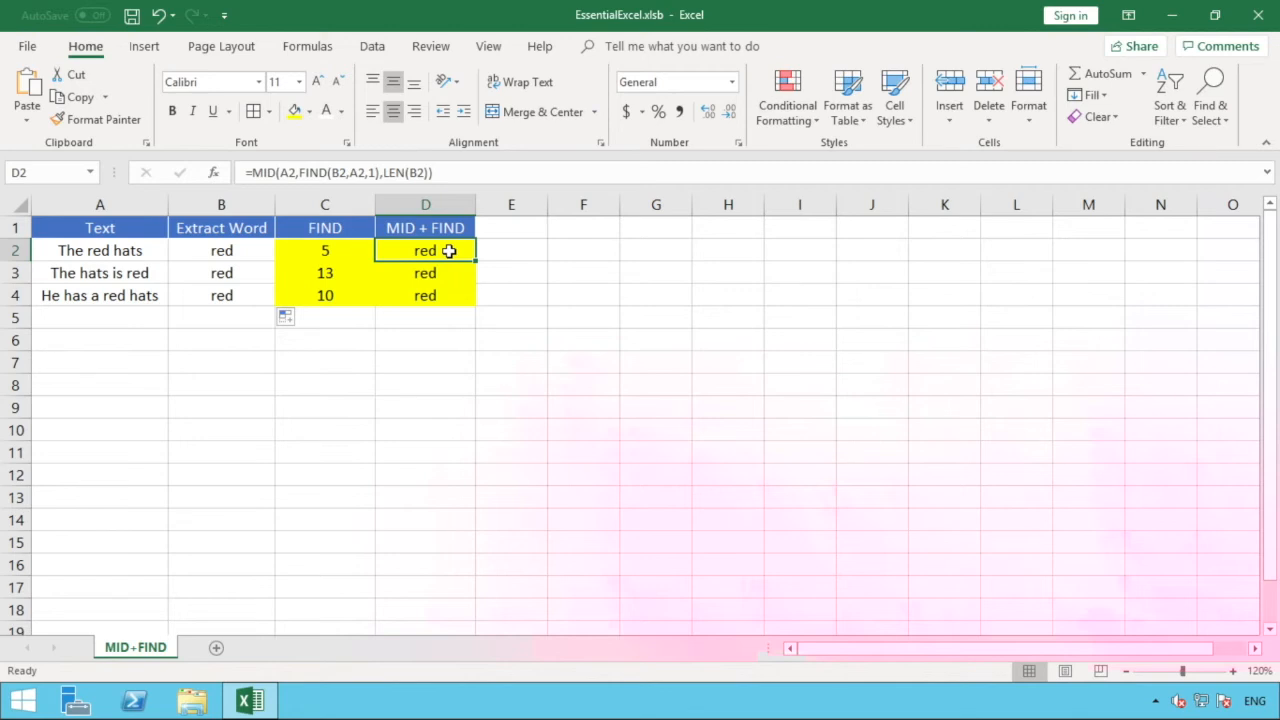
key("ctrl+s")
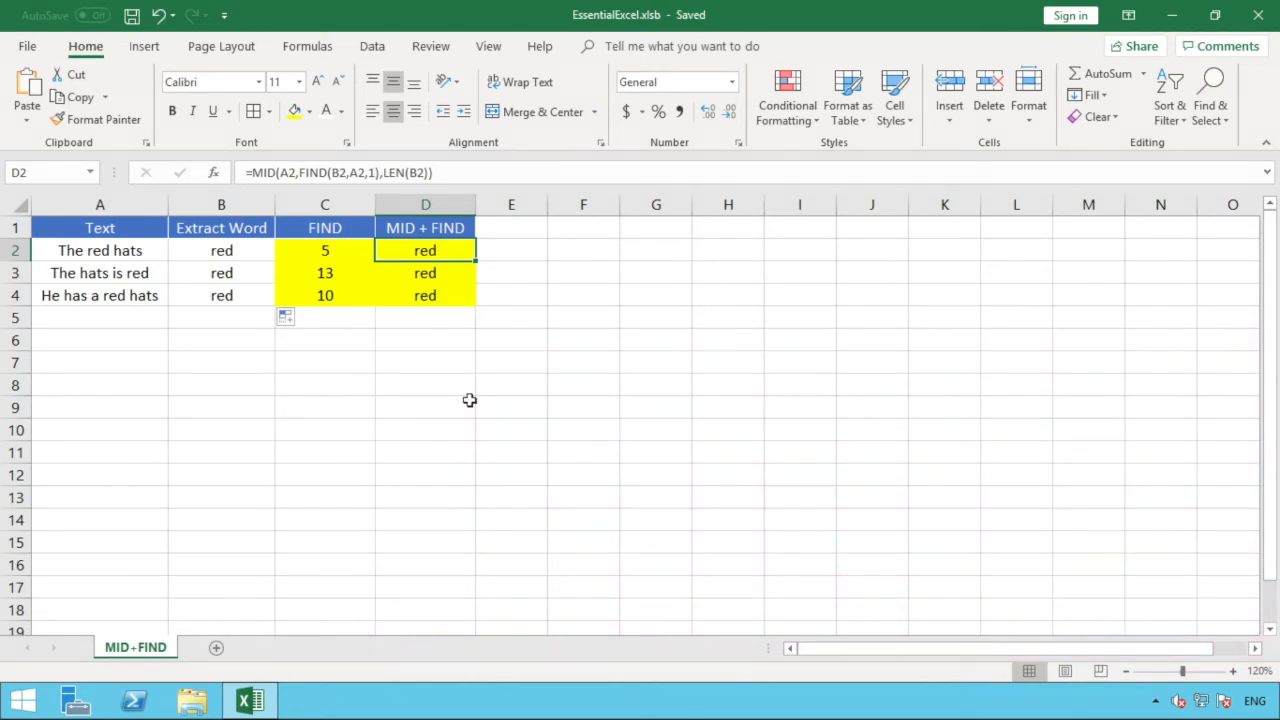